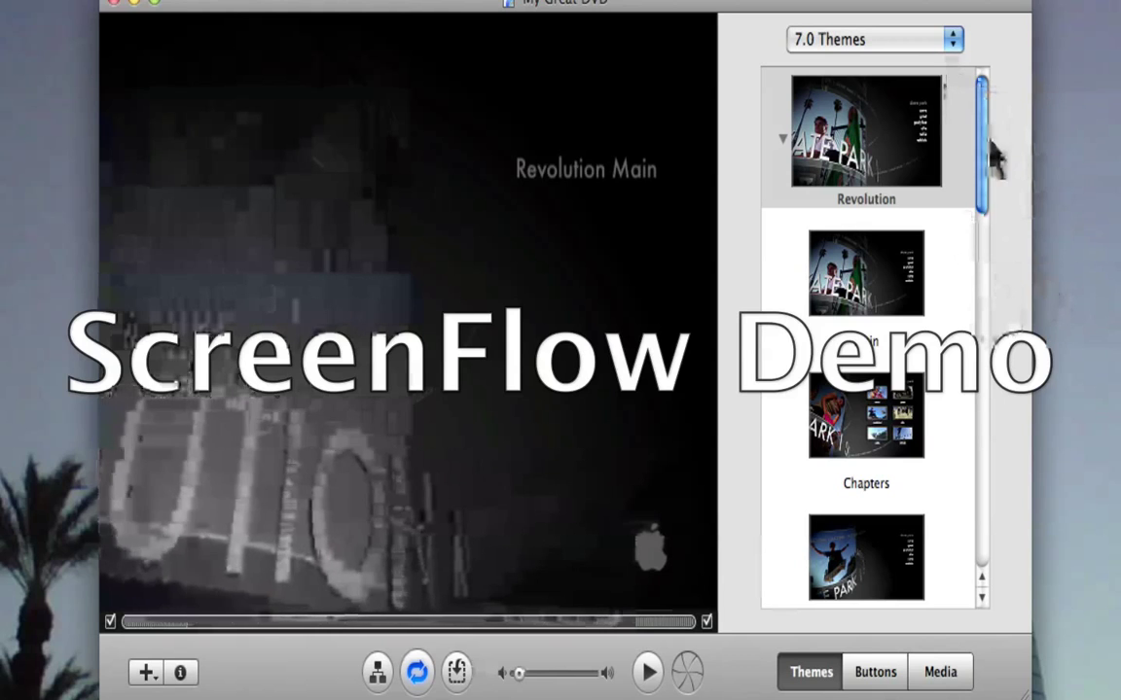
# - Apply the Center Stage theme from the 7.0 Themes list and accept the new aspect ratio
pyautogui.moveTo(988, 148); pyautogui.dragTo(978, 358)
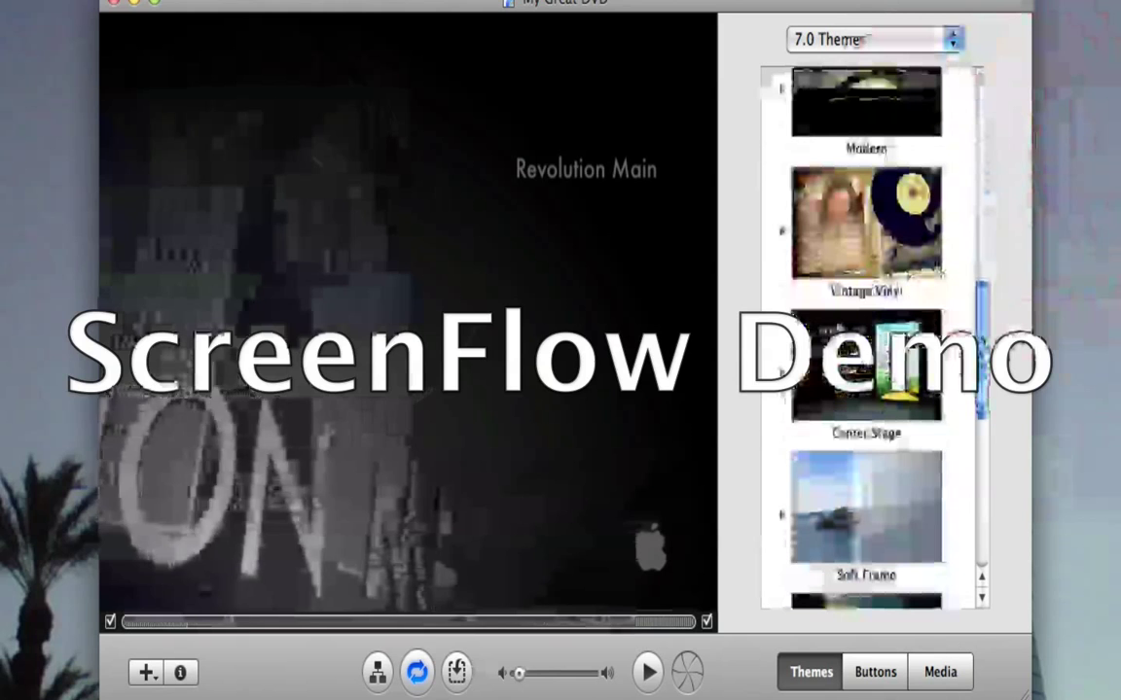
pyautogui.click(876, 407)
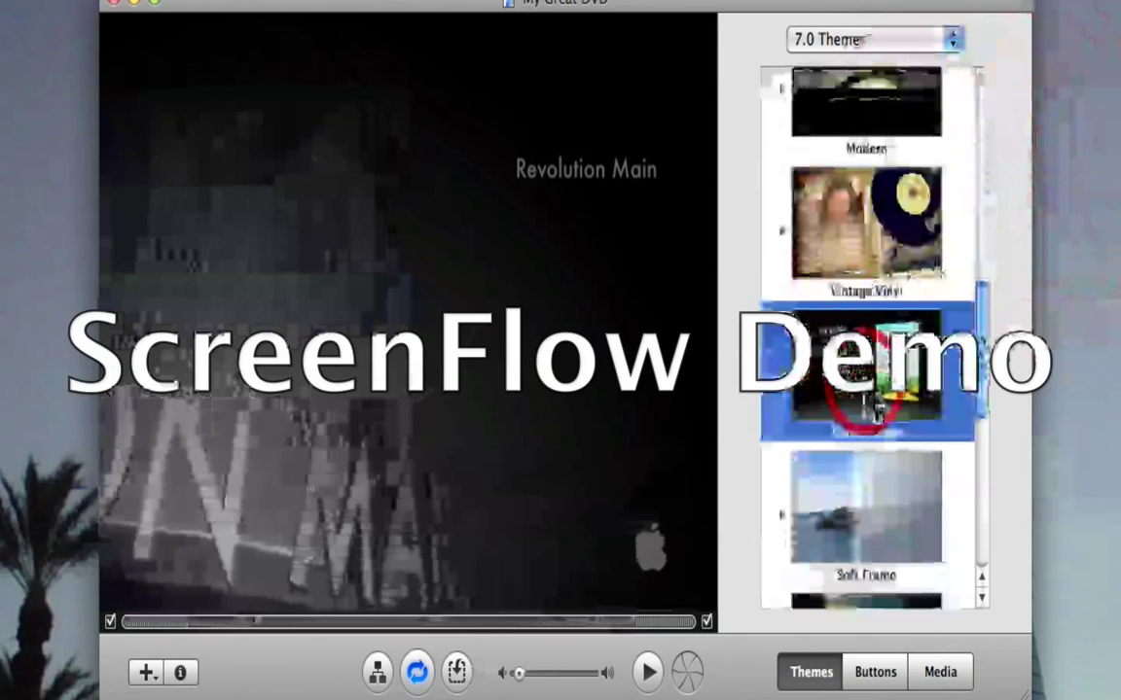
pyautogui.click(737, 198)
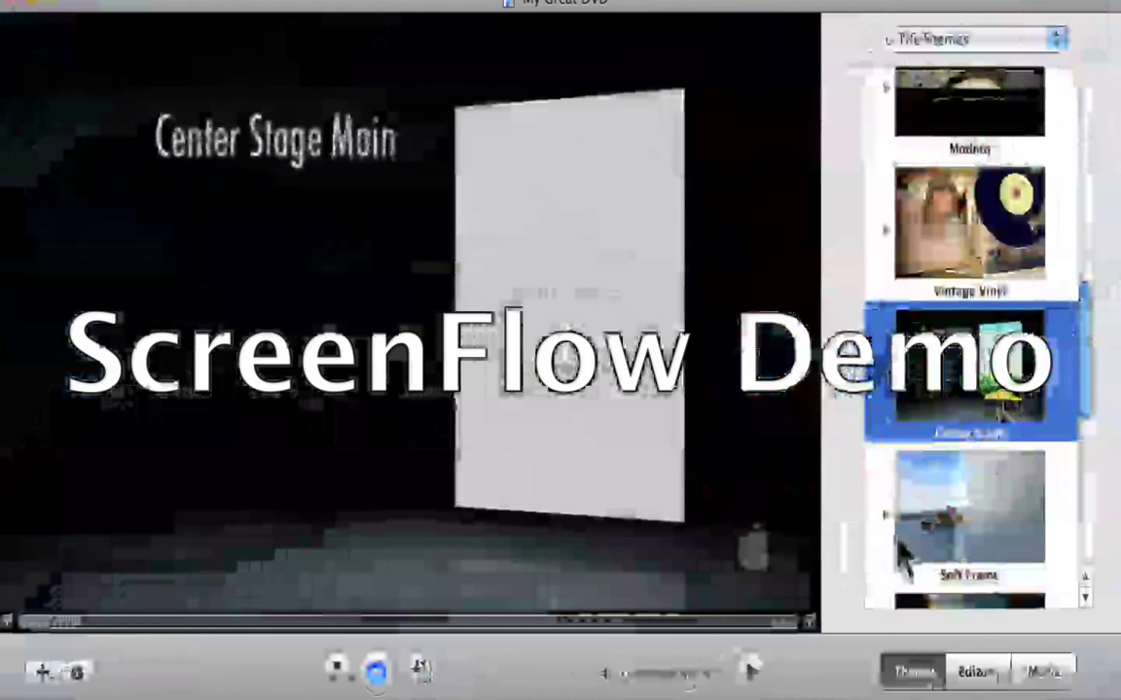
# - Drop a clip from the Movies library into the Center Stage menu's drop zone
pyautogui.click(618, 394)
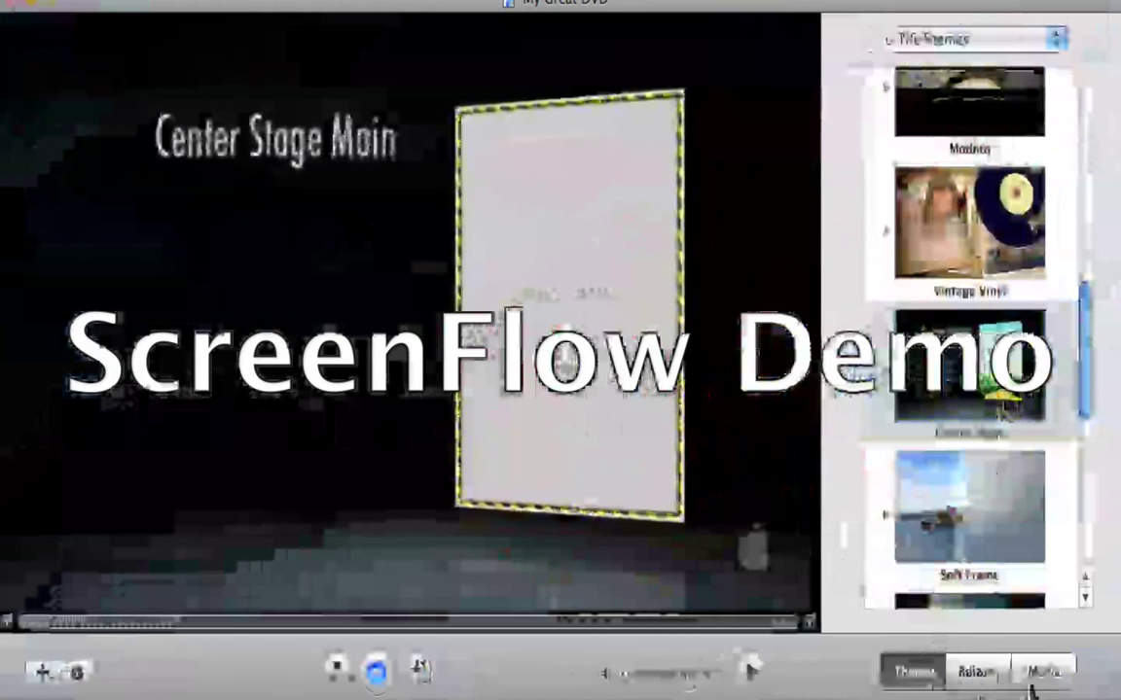
pyautogui.click(1043, 671)
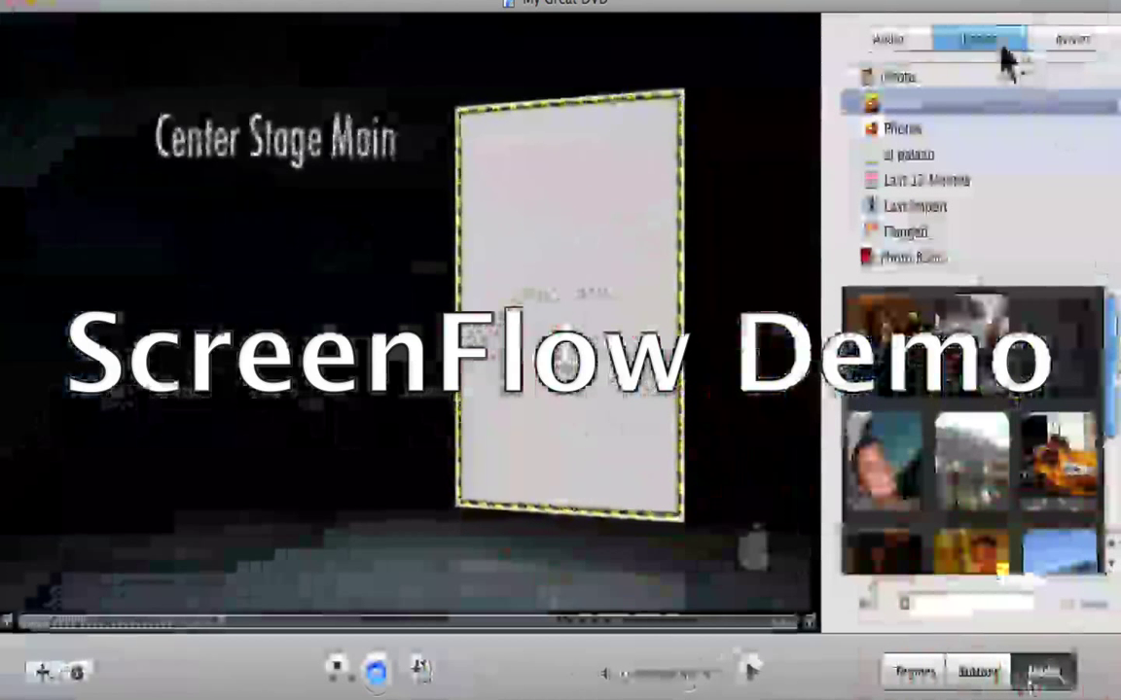
pyautogui.click(1068, 42)
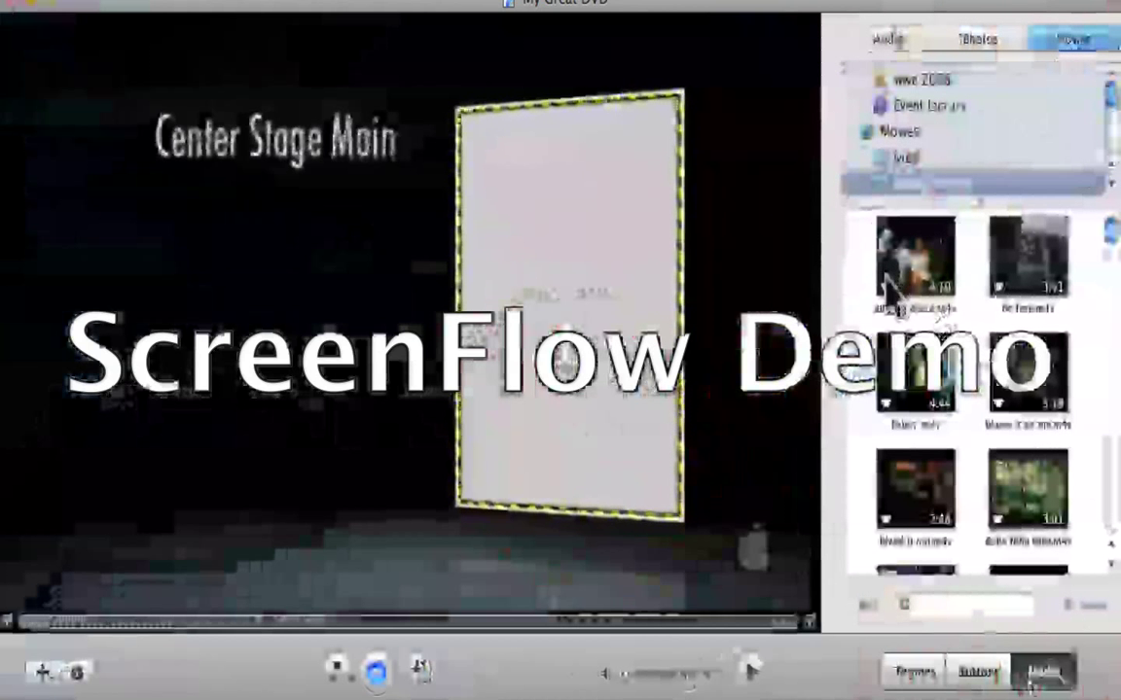
pyautogui.click(1114, 574)
pyautogui.click(1114, 578)
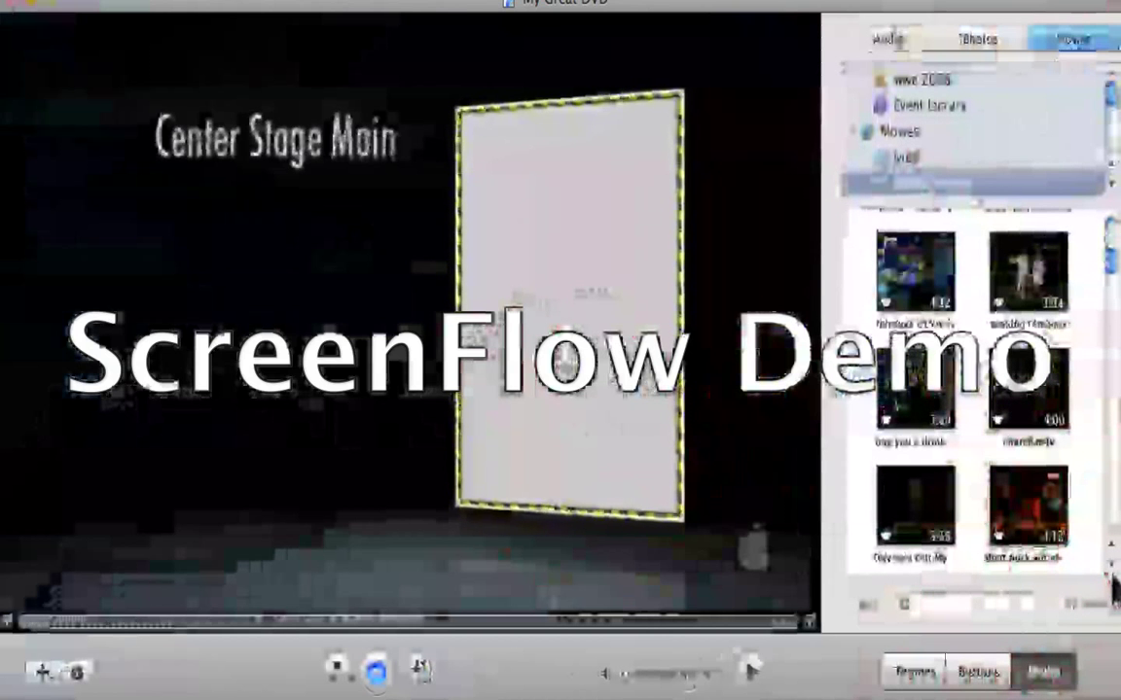
pyautogui.moveTo(1031, 399); pyautogui.dragTo(561, 369)
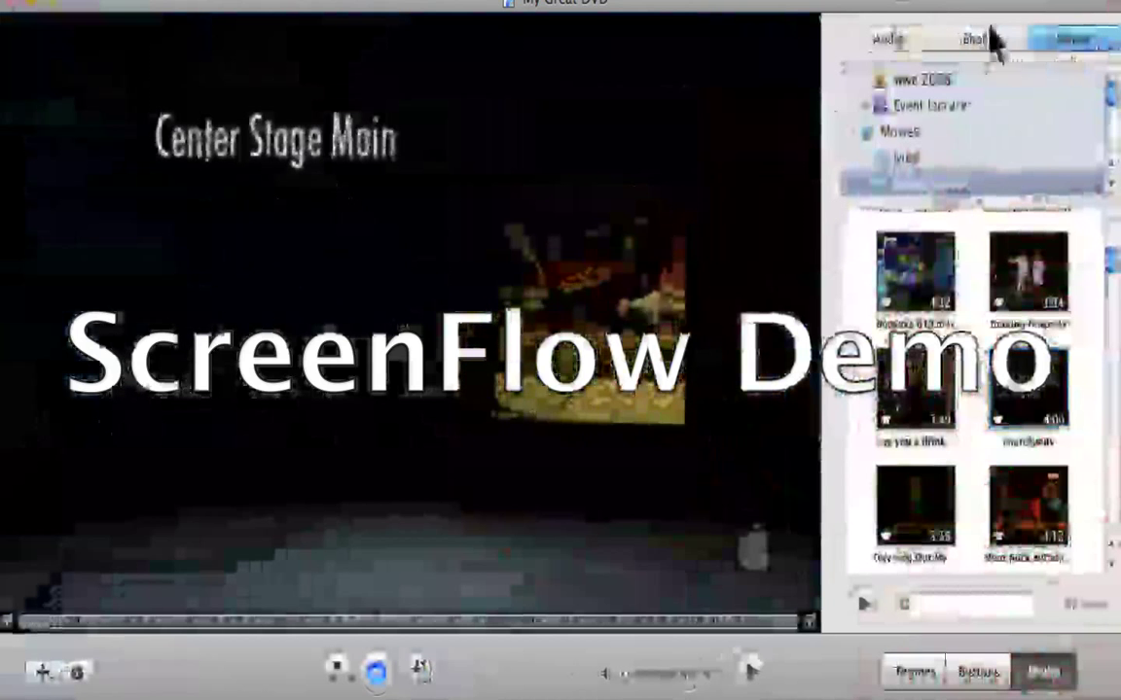
# - Search the Audio library and set the song Lollipop as the menu's background audio
pyautogui.click(910, 37)
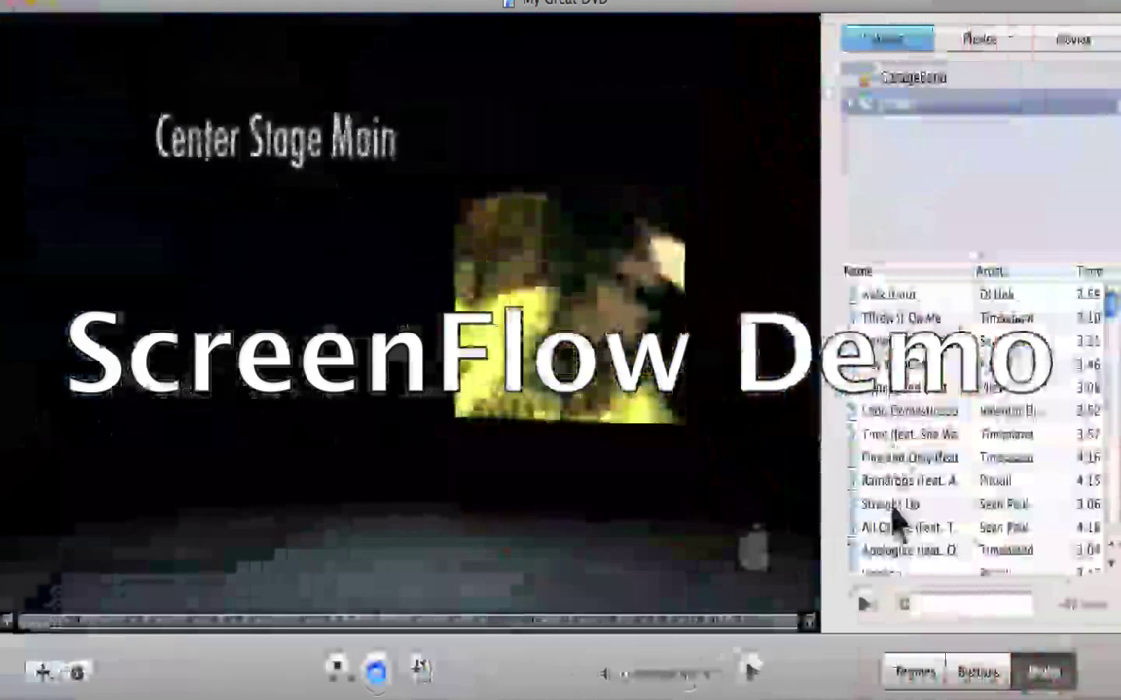
pyautogui.click(1110, 566)
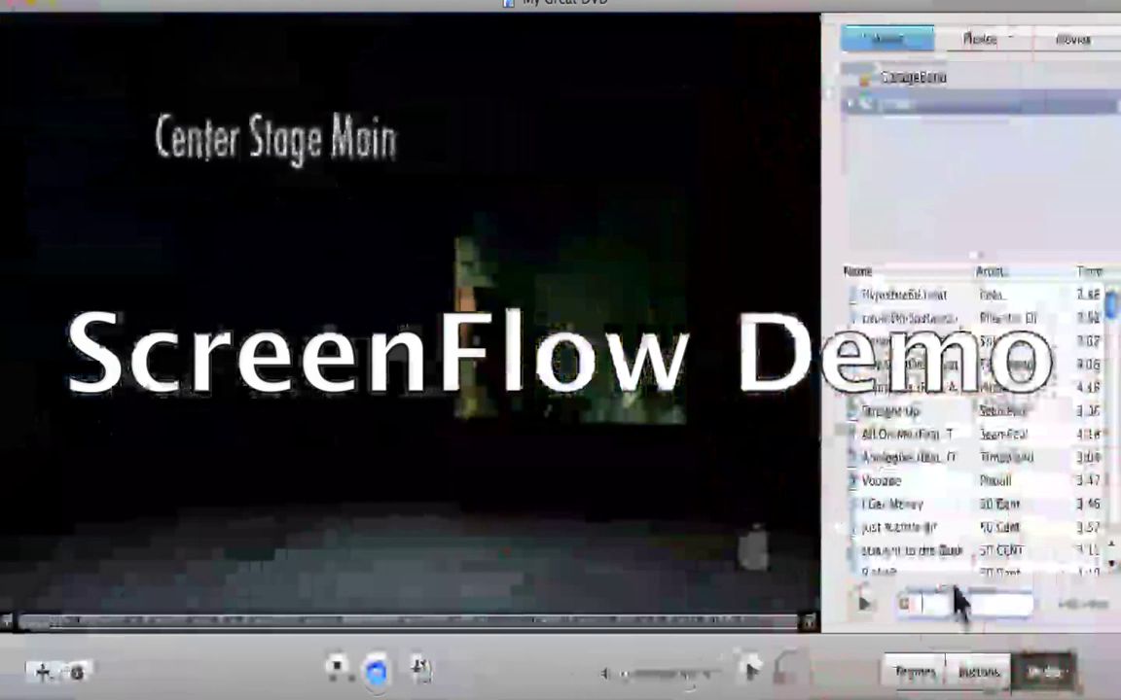
pyautogui.write('lou')
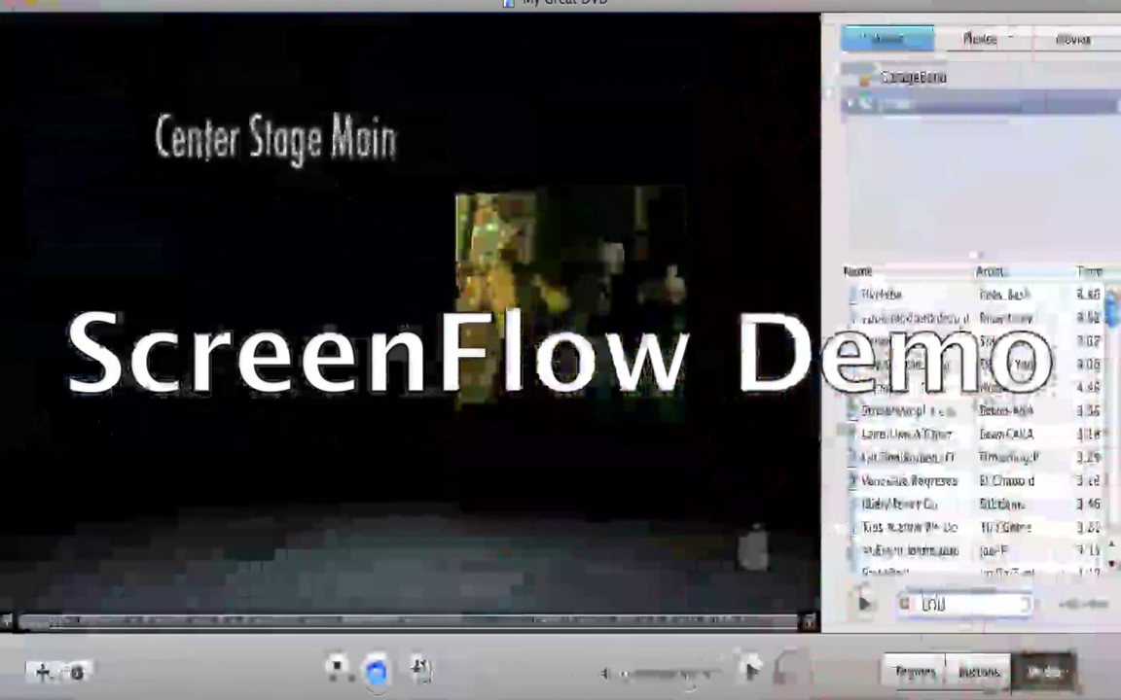
pyautogui.write(' W')
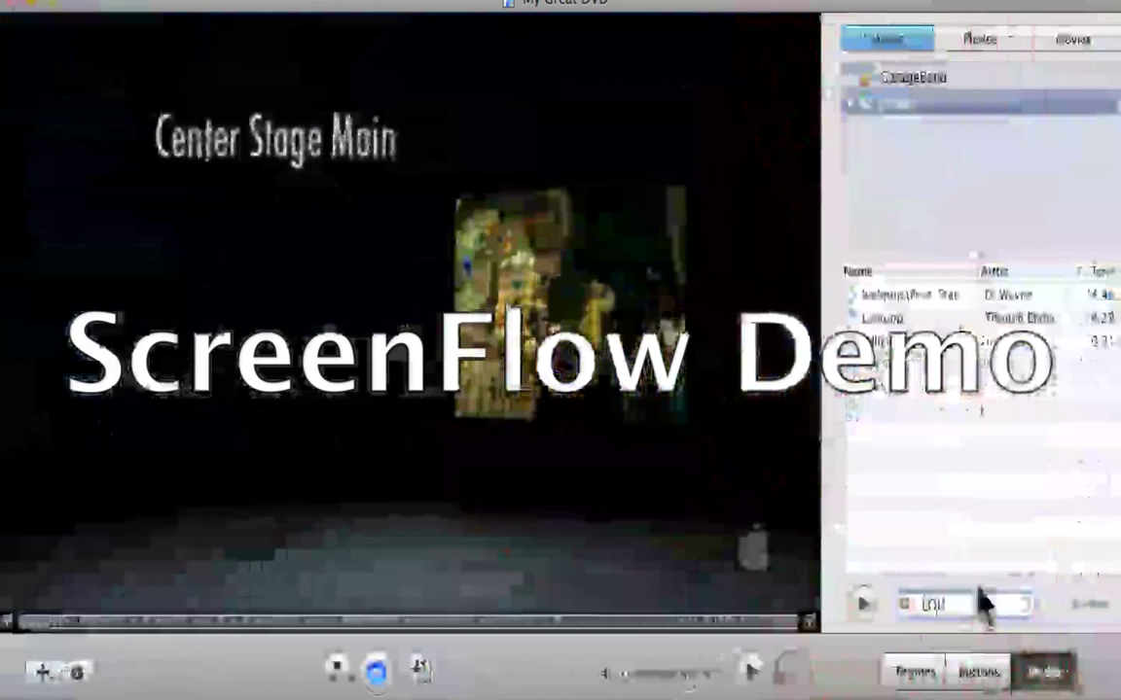
pyautogui.moveTo(927, 325); pyautogui.dragTo(218, 400)
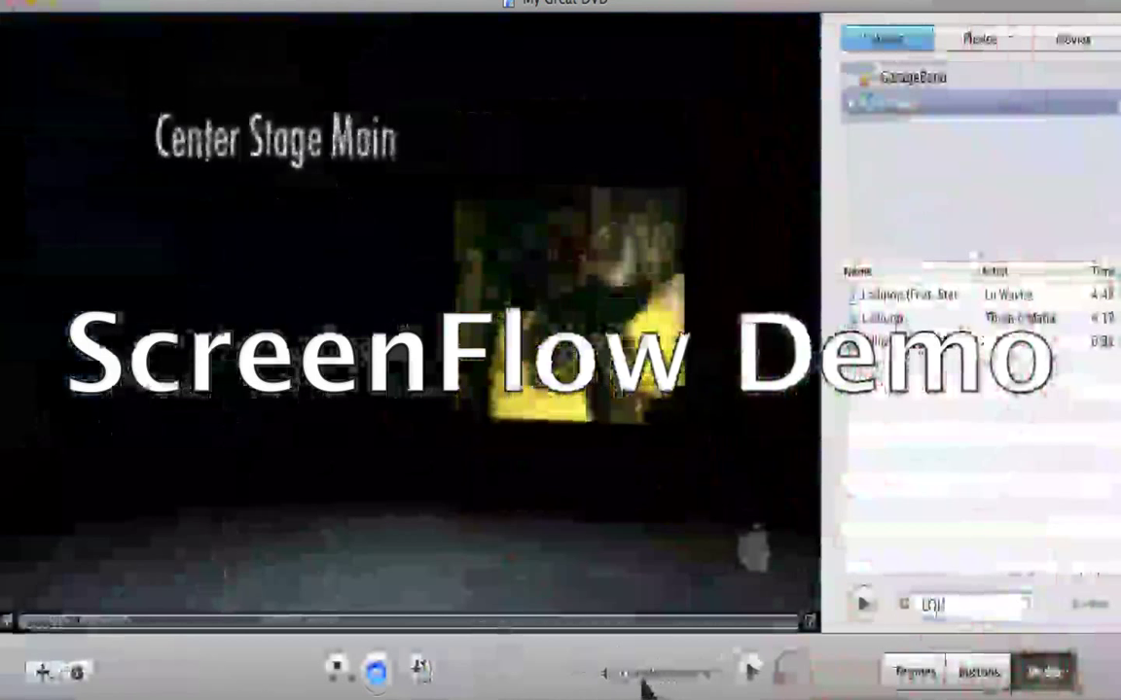
pyautogui.click(698, 684)
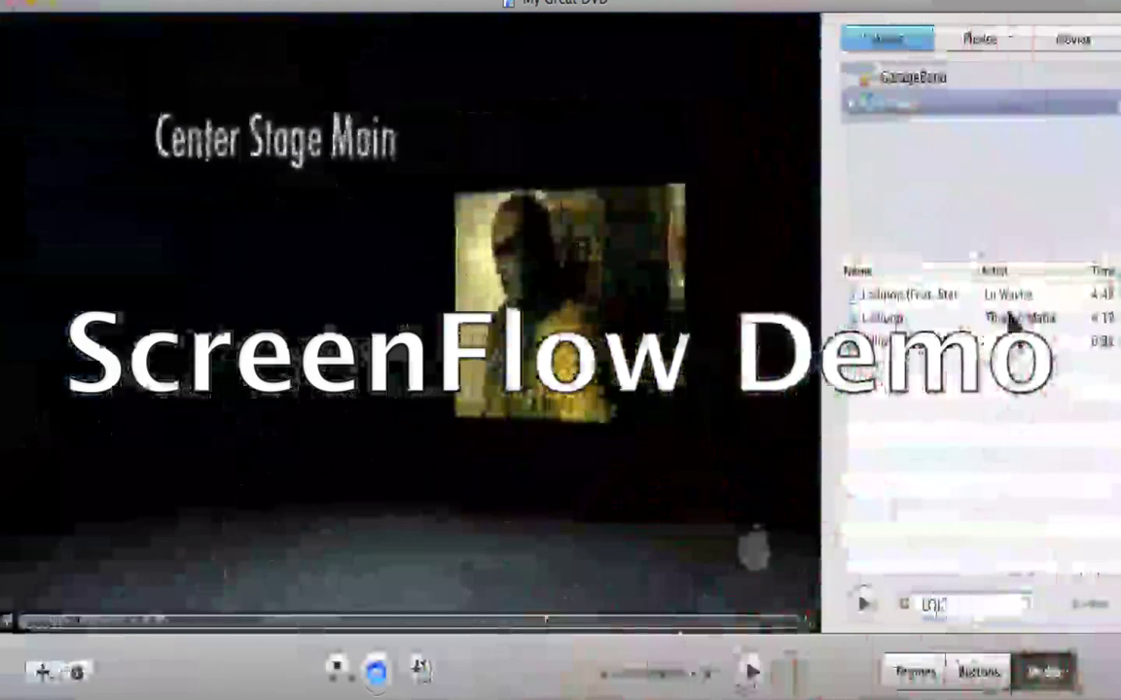
pyautogui.click(1071, 43)
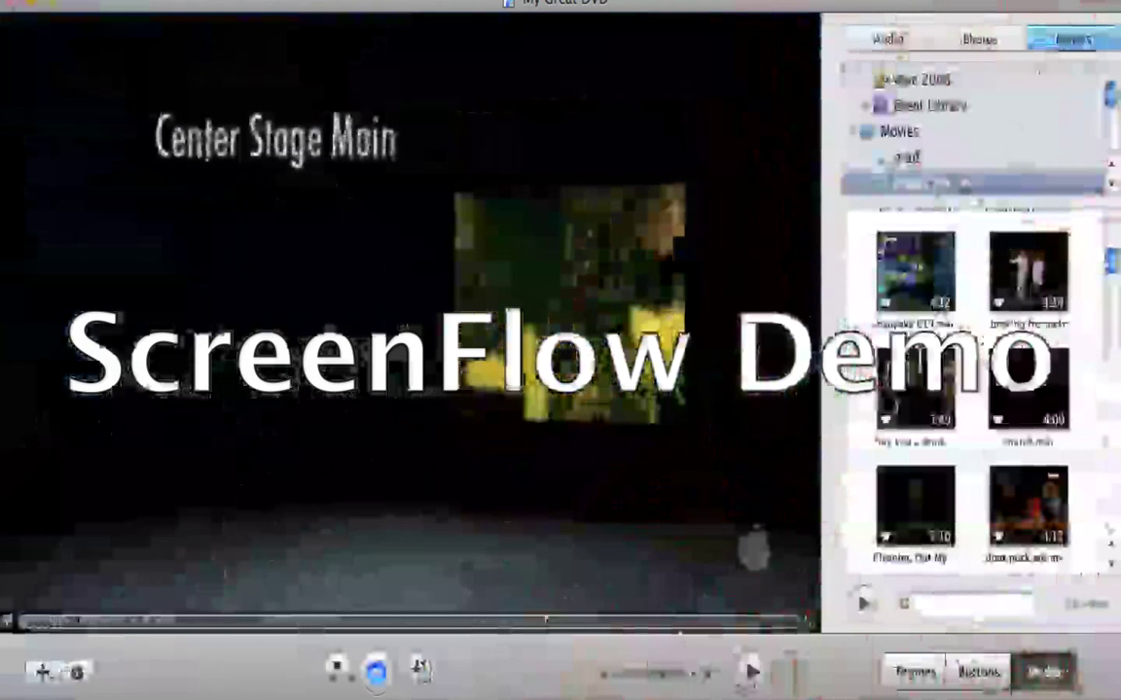
# - Add a movie to the menu as a new button and browse the button style categories
pyautogui.moveTo(934, 433); pyautogui.dragTo(143, 326)
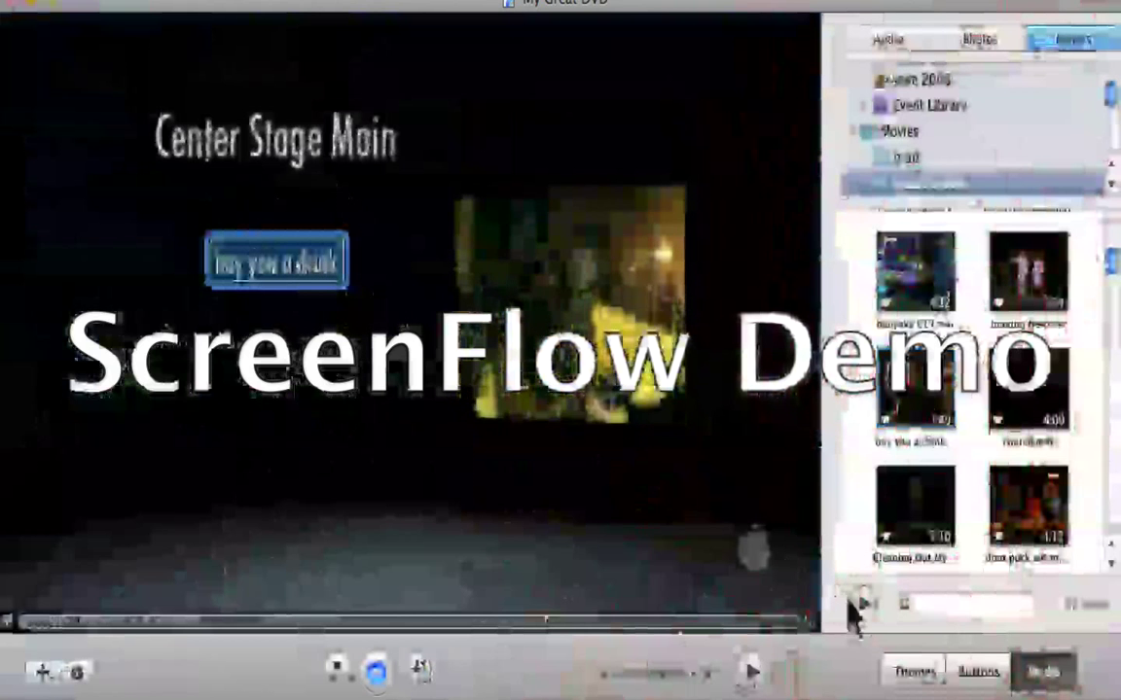
pyautogui.click(971, 671)
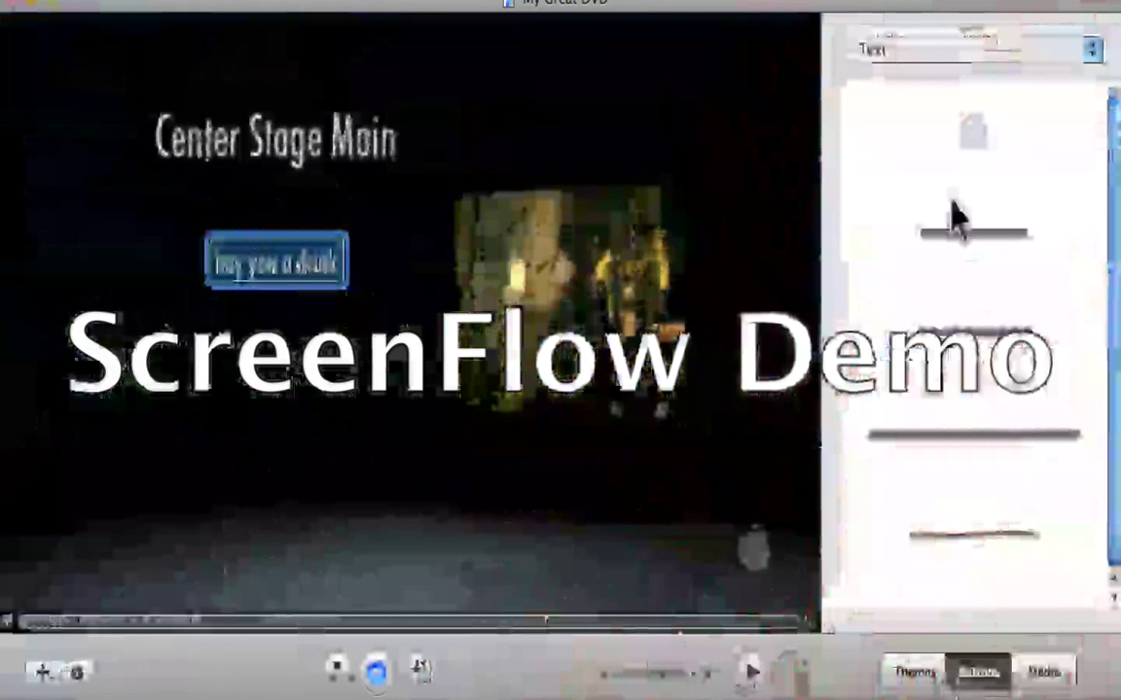
pyautogui.click(1043, 53)
pyautogui.click(1041, 74)
pyautogui.click(983, 51)
pyautogui.click(978, 75)
pyautogui.click(981, 53)
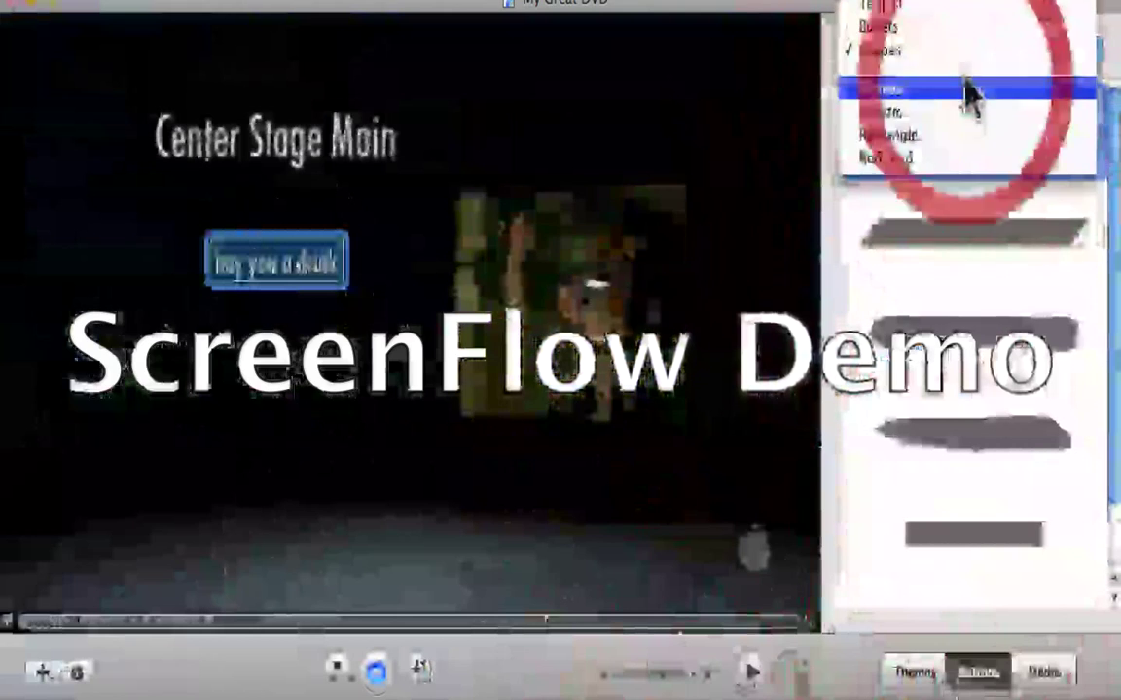
pyautogui.click(963, 88)
# - Give the movie button the square frame from the Rectangle frame styles
pyautogui.click(955, 54)
pyautogui.click(946, 74)
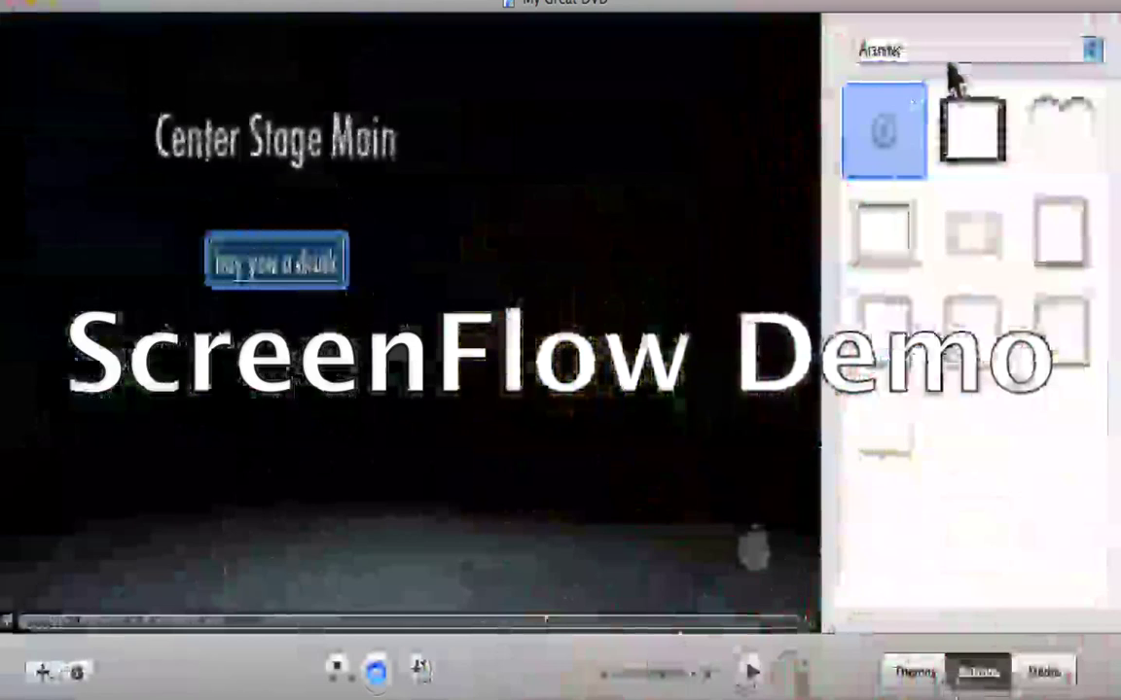
pyautogui.click(952, 54)
pyautogui.click(940, 74)
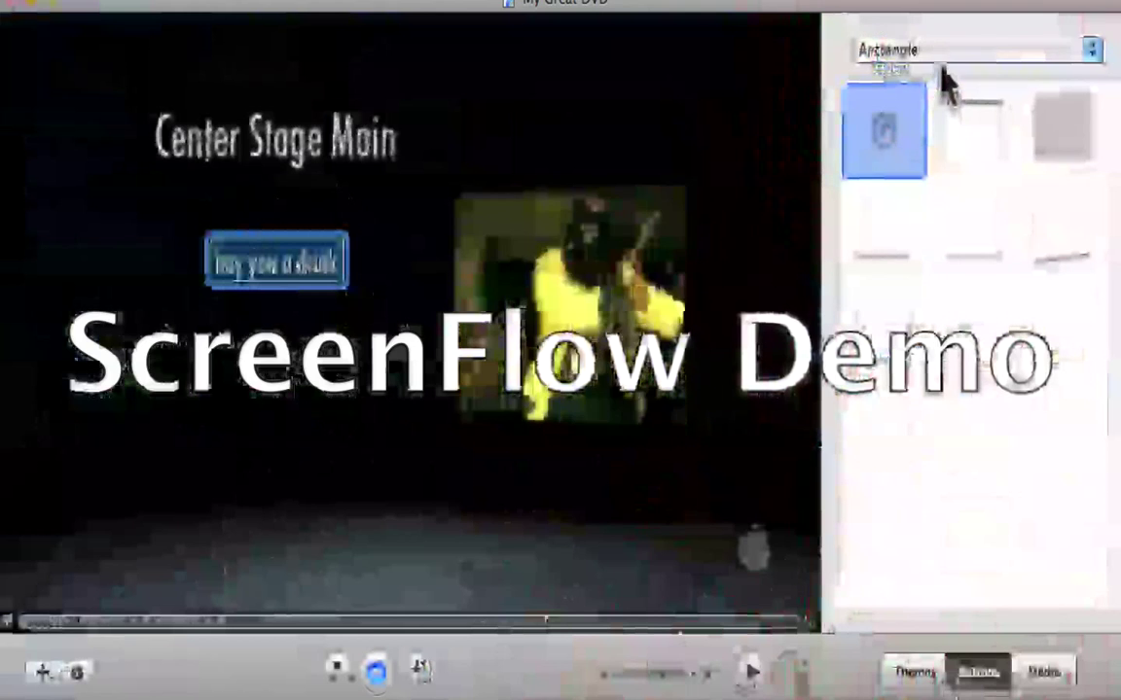
pyautogui.click(945, 55)
pyautogui.click(948, 74)
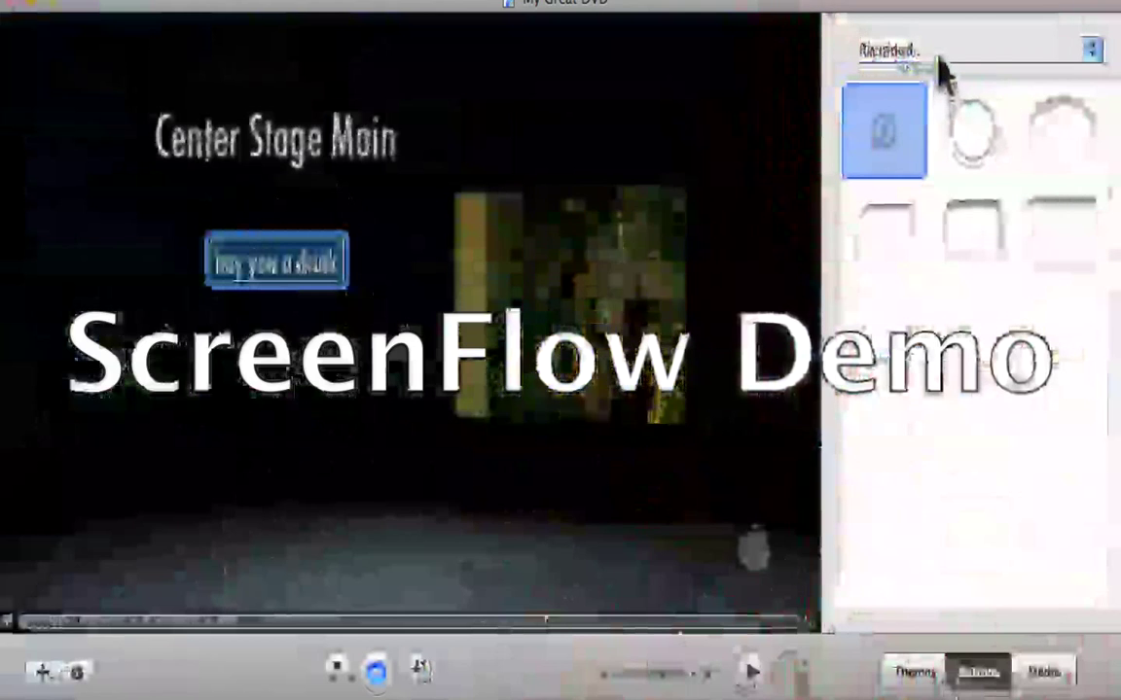
pyautogui.click(941, 52)
pyautogui.click(936, 30)
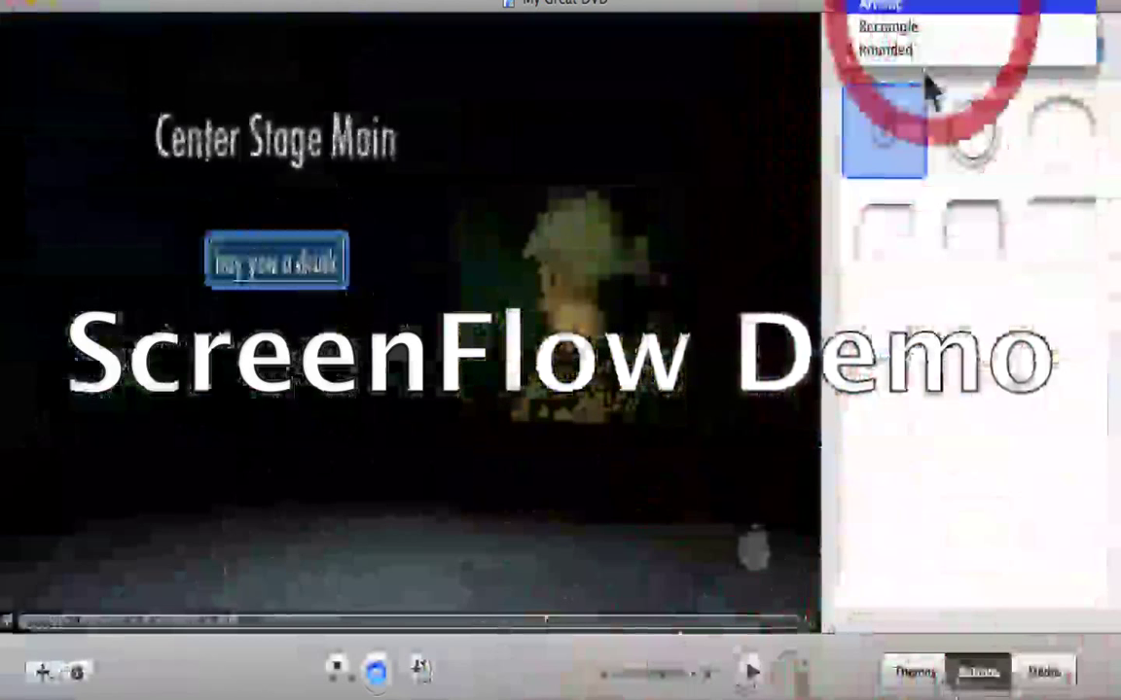
pyautogui.click(985, 161)
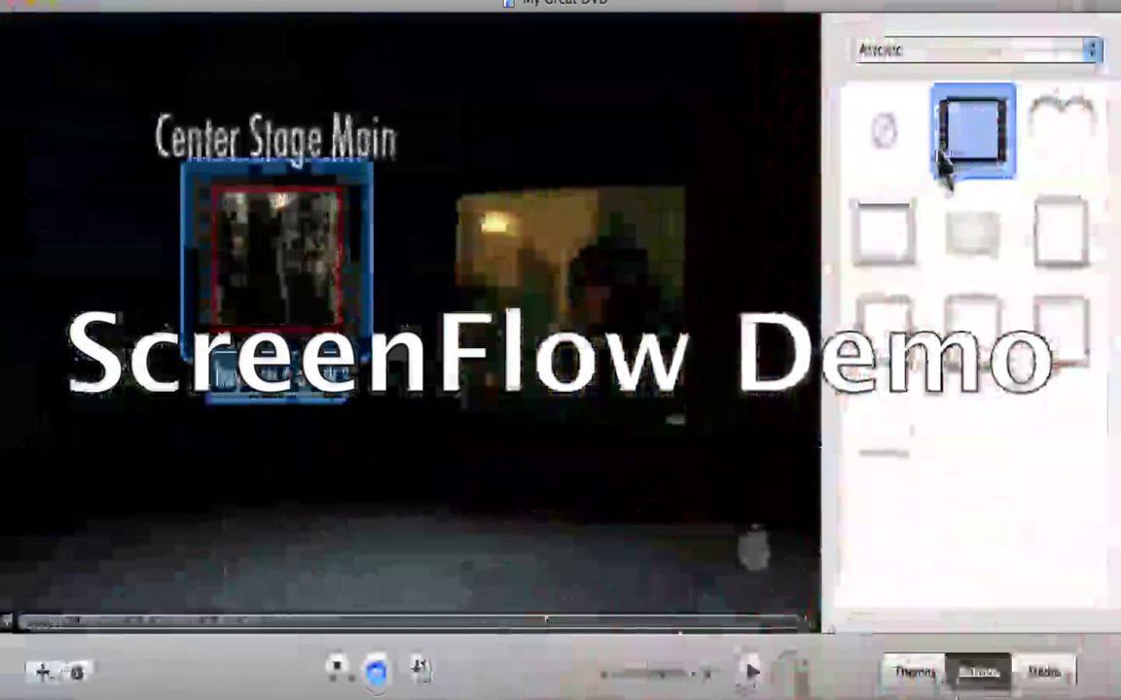
# - Shift the framed movie button left and add an iPhoto photo onto the menu
pyautogui.moveTo(310, 267); pyautogui.dragTo(191, 292)
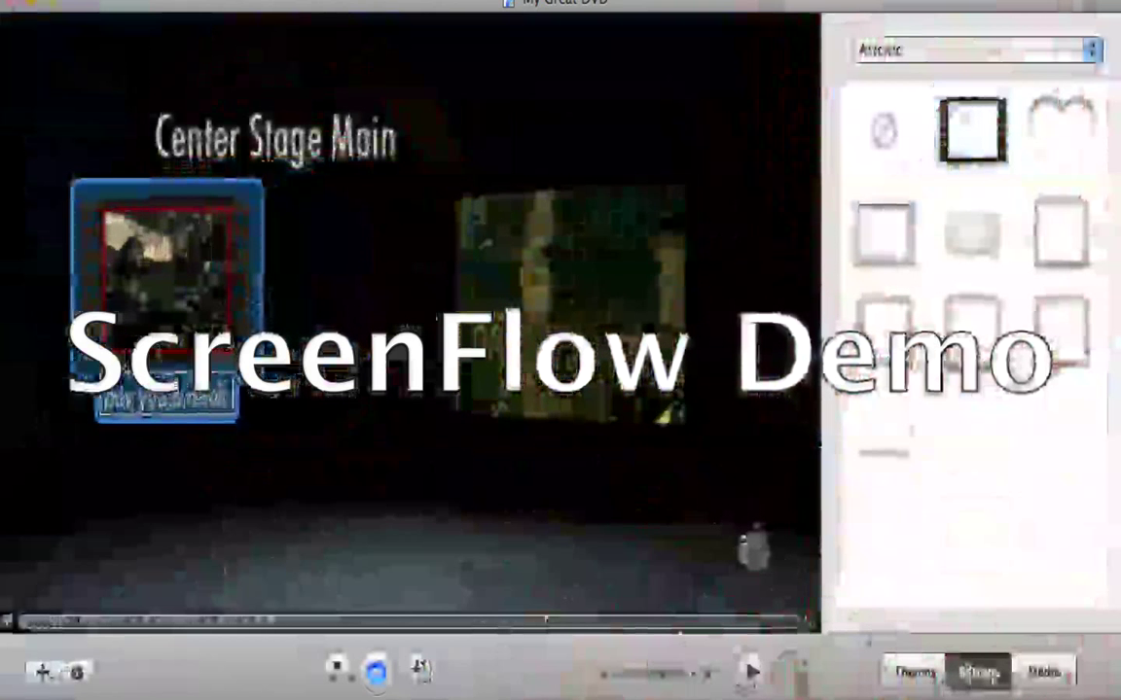
pyautogui.click(1039, 681)
pyautogui.click(995, 53)
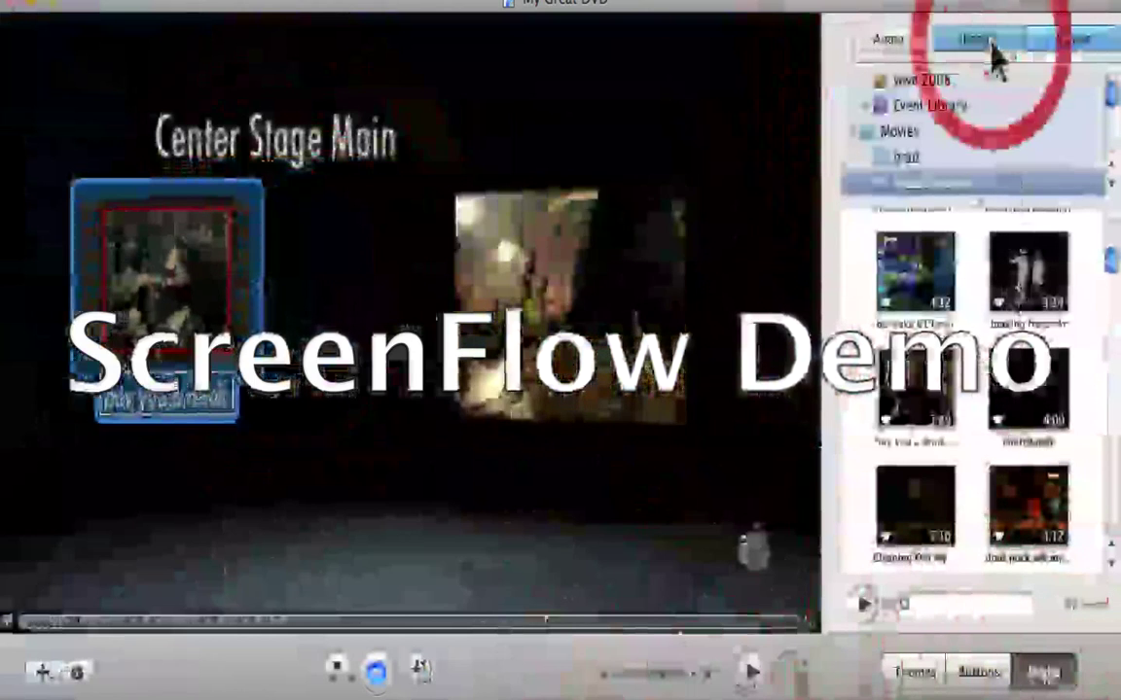
pyautogui.click(1109, 399)
pyautogui.moveTo(1112, 414); pyautogui.dragTo(1109, 450)
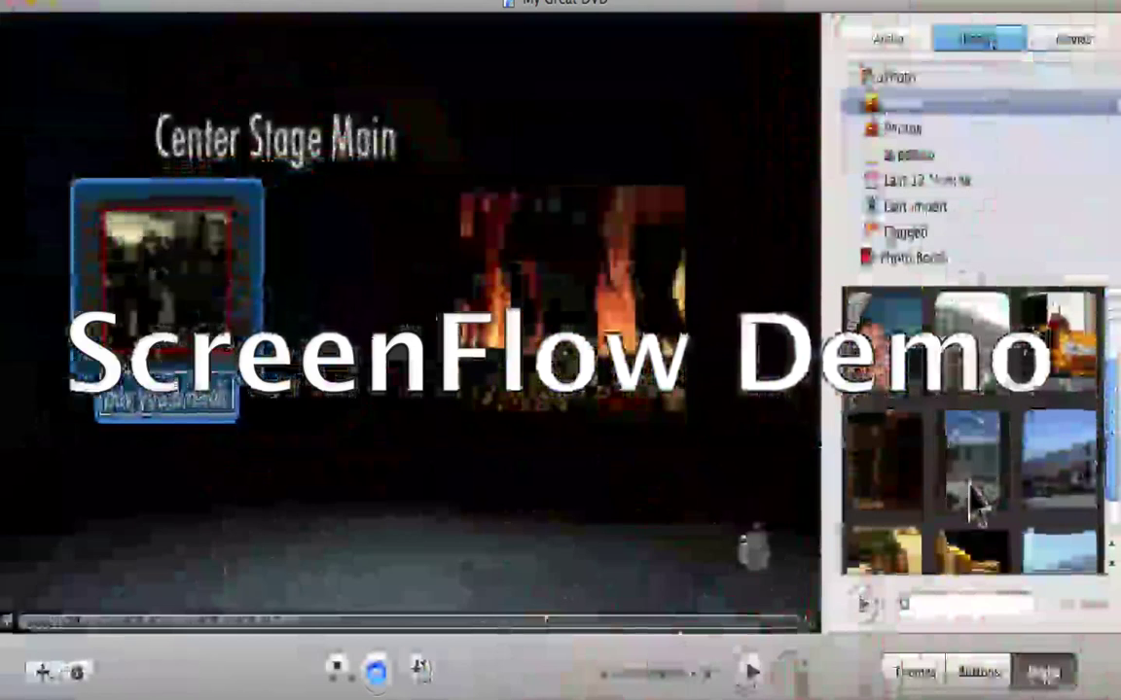
pyautogui.moveTo(975, 500); pyautogui.dragTo(358, 556)
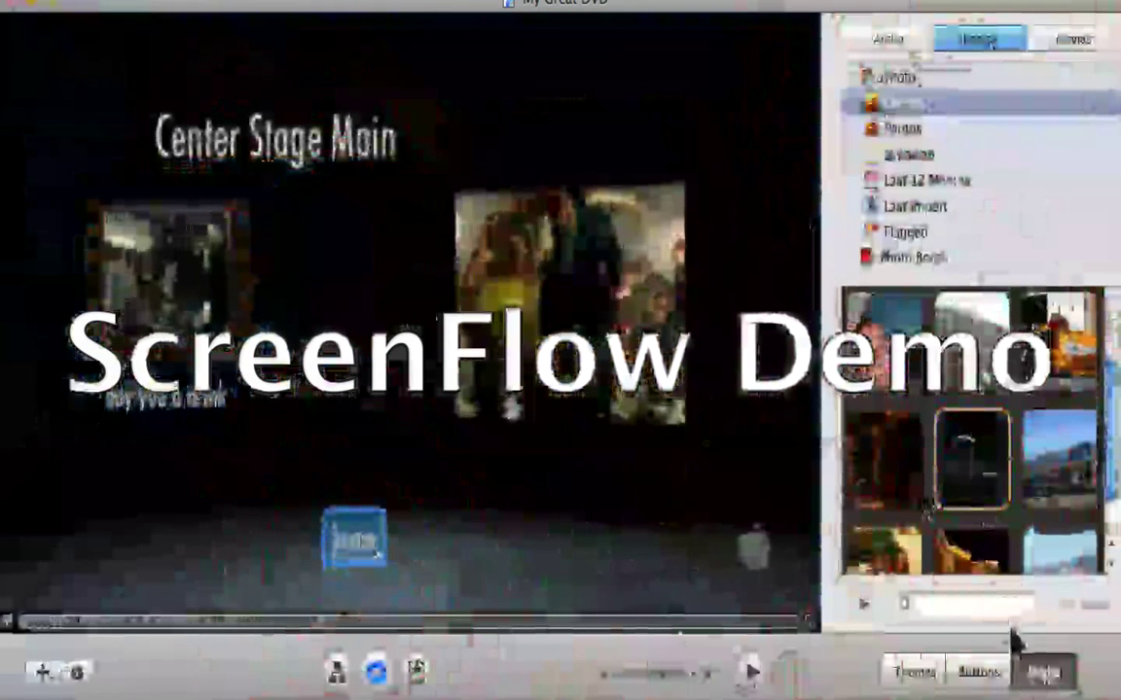
# - Give the movie button a gold frame from the Frames button styles
pyautogui.click(988, 671)
pyautogui.click(976, 51)
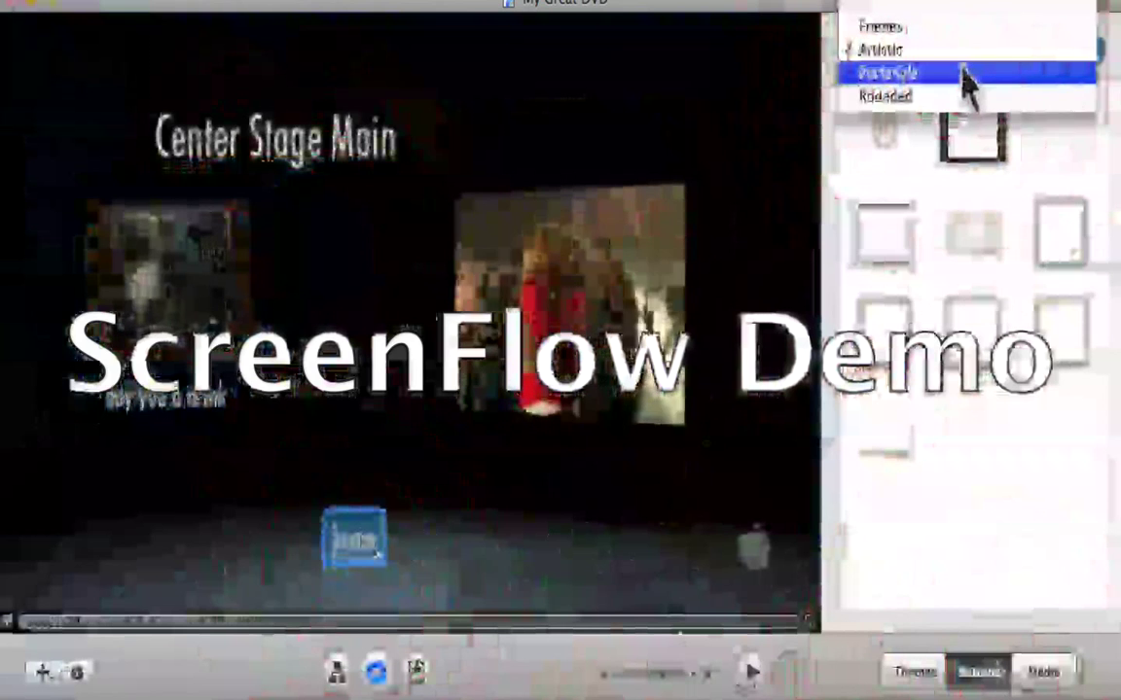
pyautogui.click(944, 55)
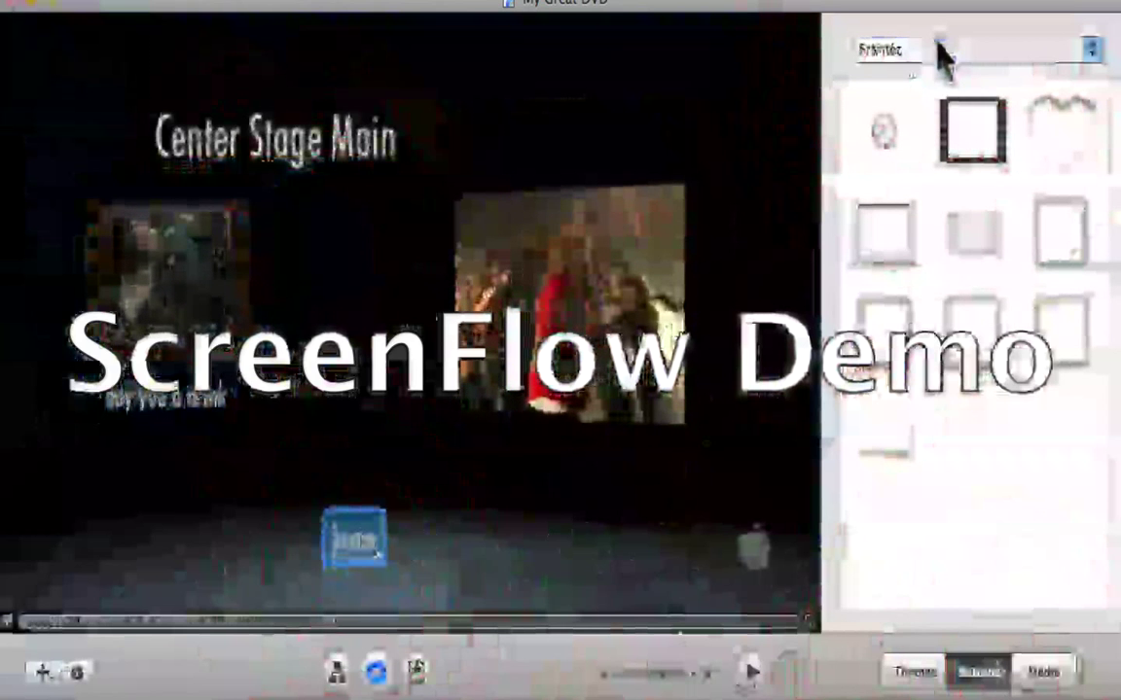
pyautogui.click(978, 222)
# - Move the gold-framed button to the lower left-centre of the menu
pyautogui.moveTo(320, 551); pyautogui.dragTo(686, 302)
pyautogui.moveTo(563, 361); pyautogui.dragTo(345, 500)
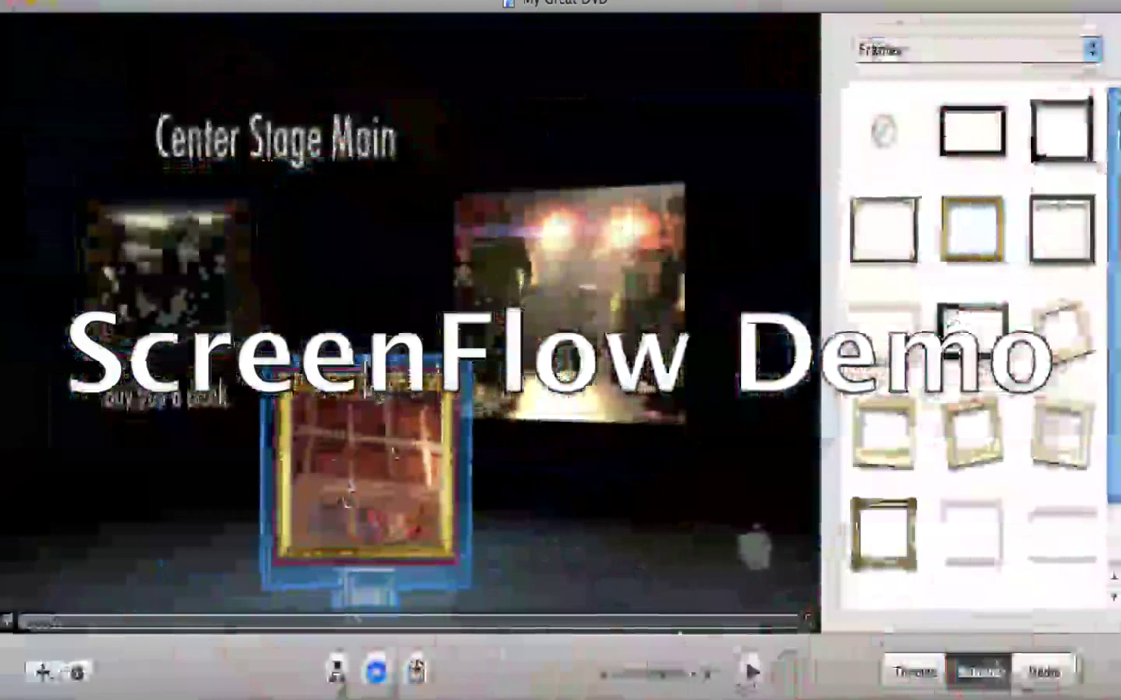
pyautogui.click(316, 425)
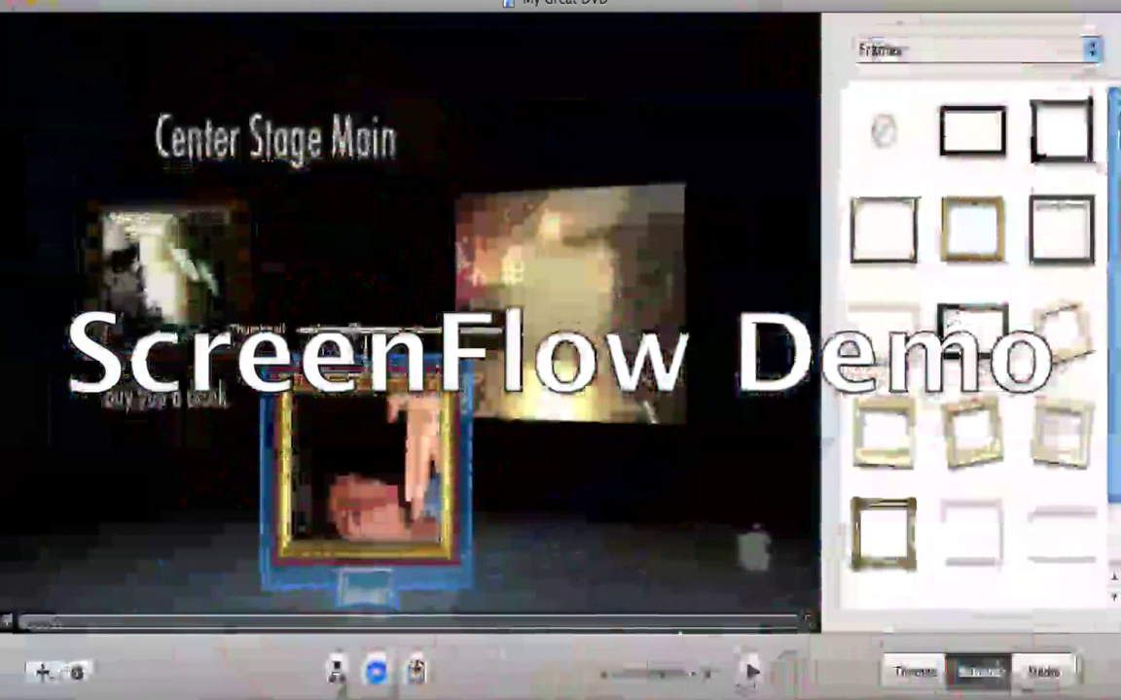
pyautogui.click(368, 333)
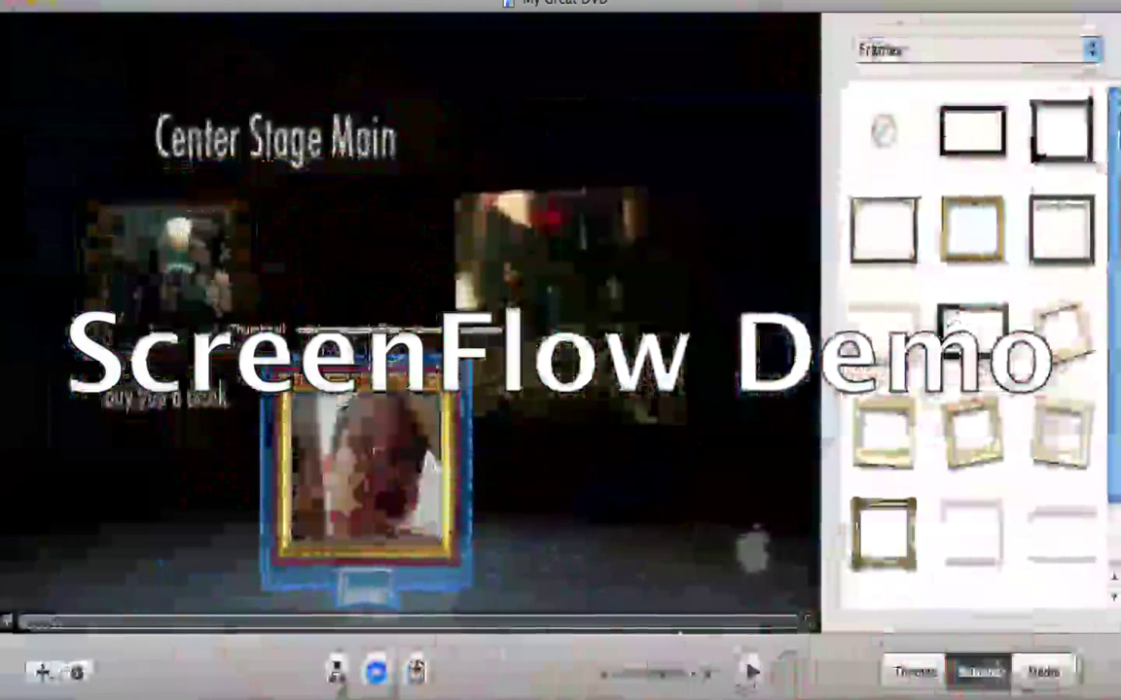
pyautogui.moveTo(362, 457); pyautogui.dragTo(326, 440)
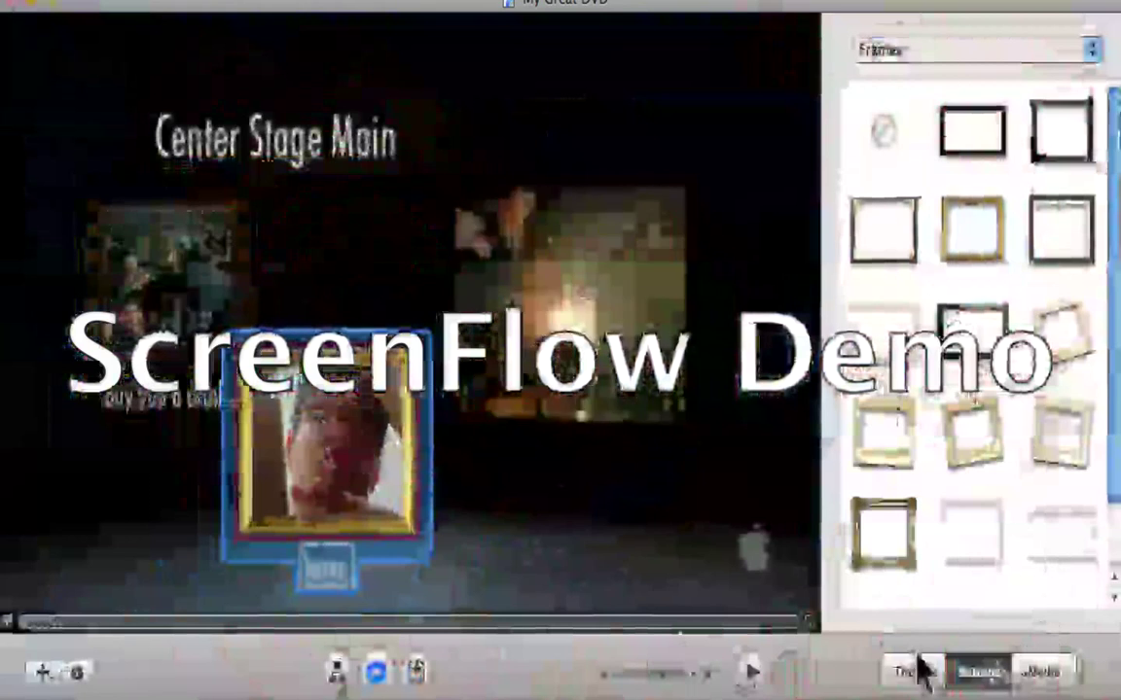
pyautogui.click(333, 500)
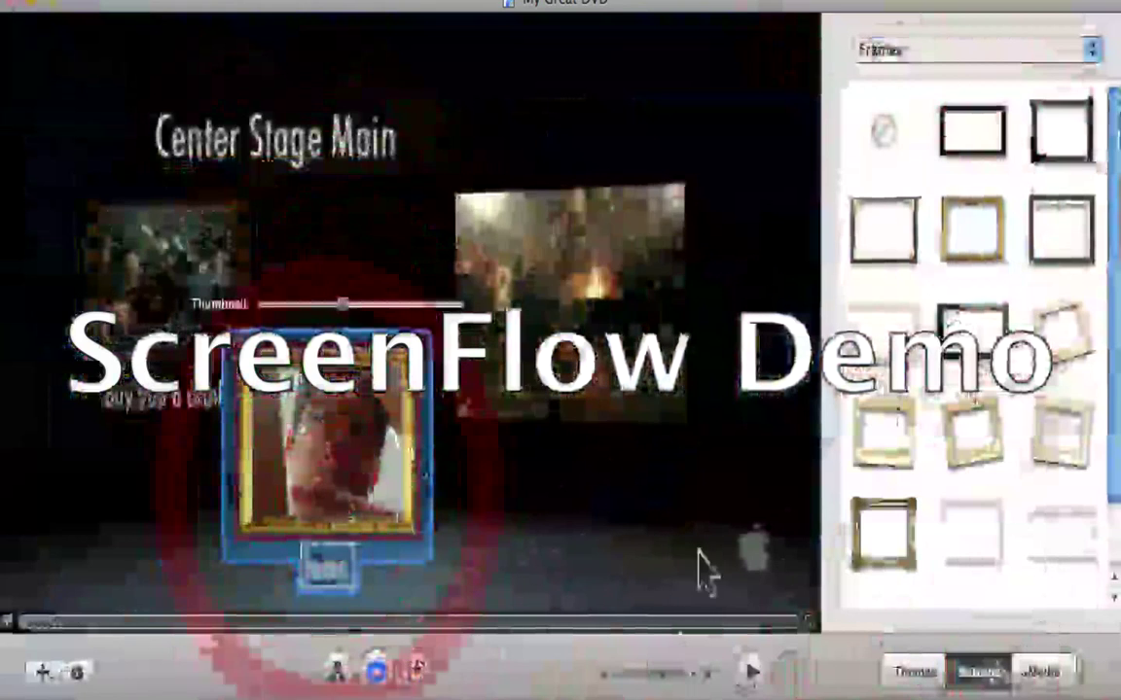
# - Search the audio library for 'toll', set Lollipop as background music, and start the preview
pyautogui.click(1039, 681)
pyautogui.click(875, 45)
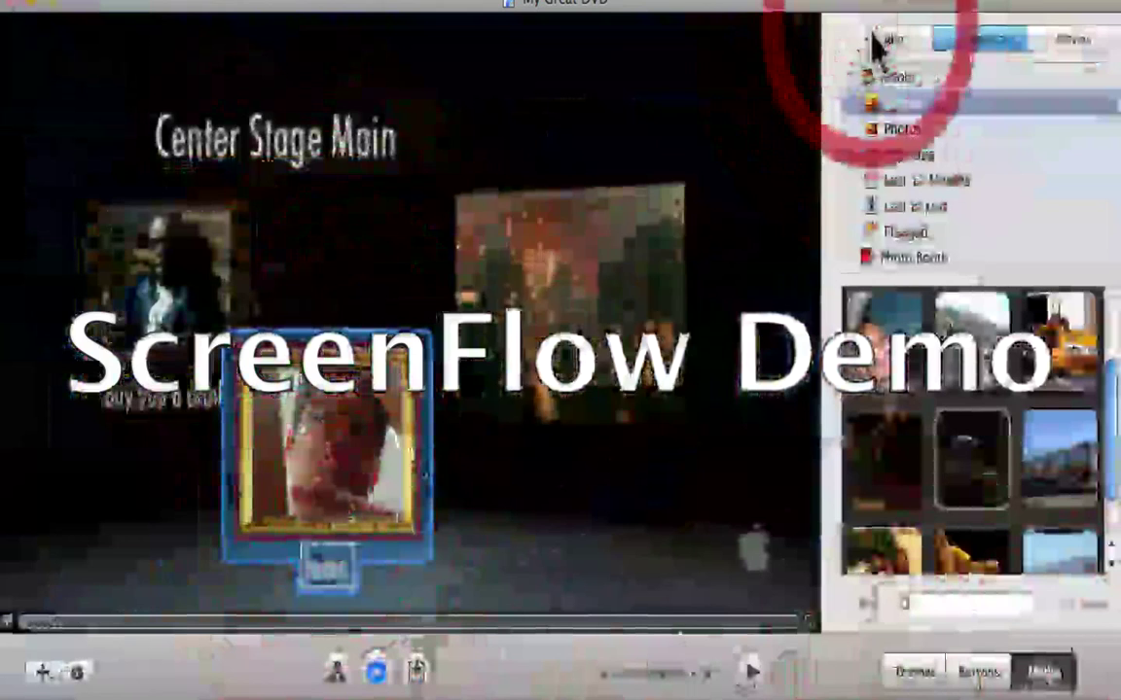
pyautogui.click(878, 43)
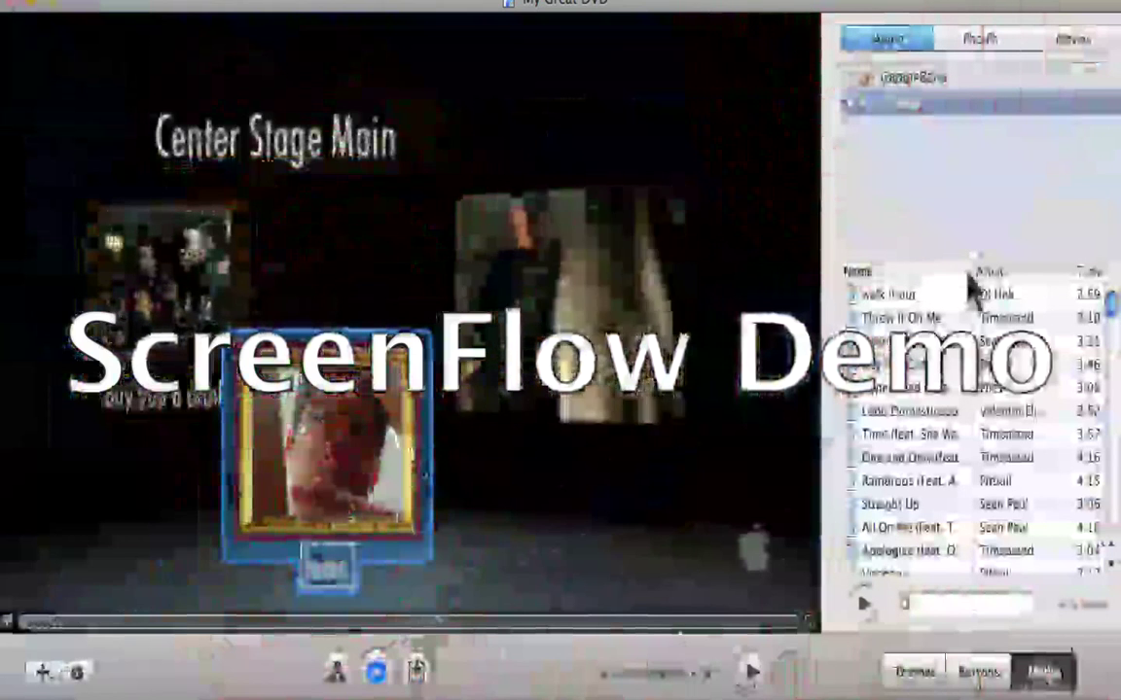
pyautogui.click(960, 605)
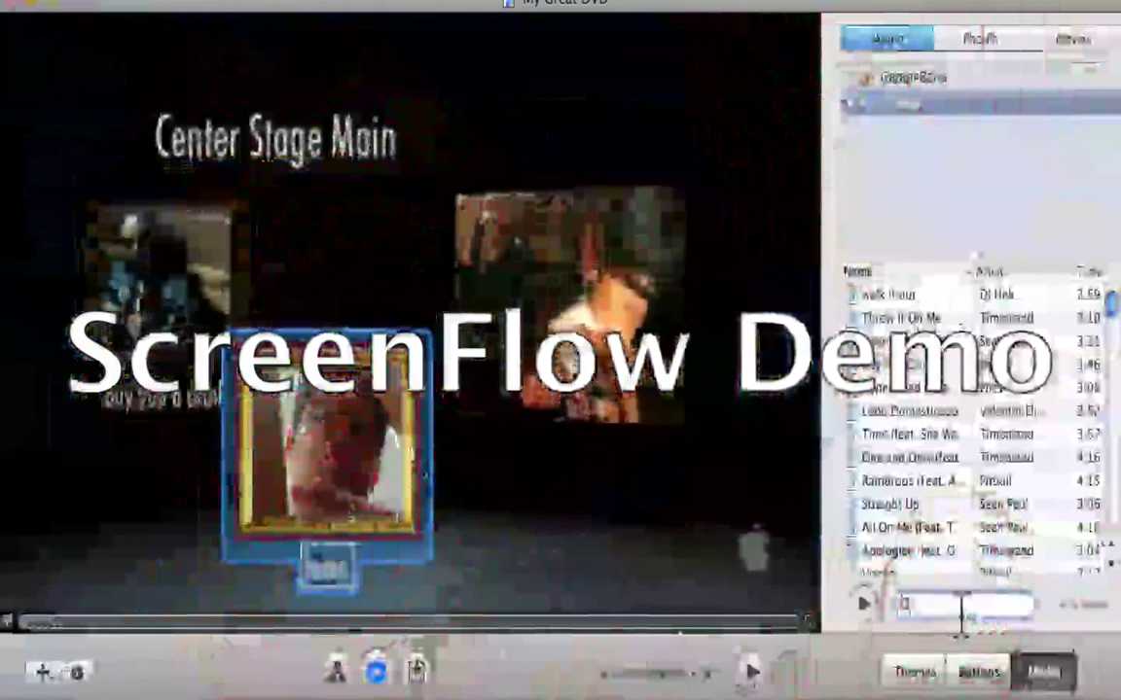
pyautogui.write('toll')
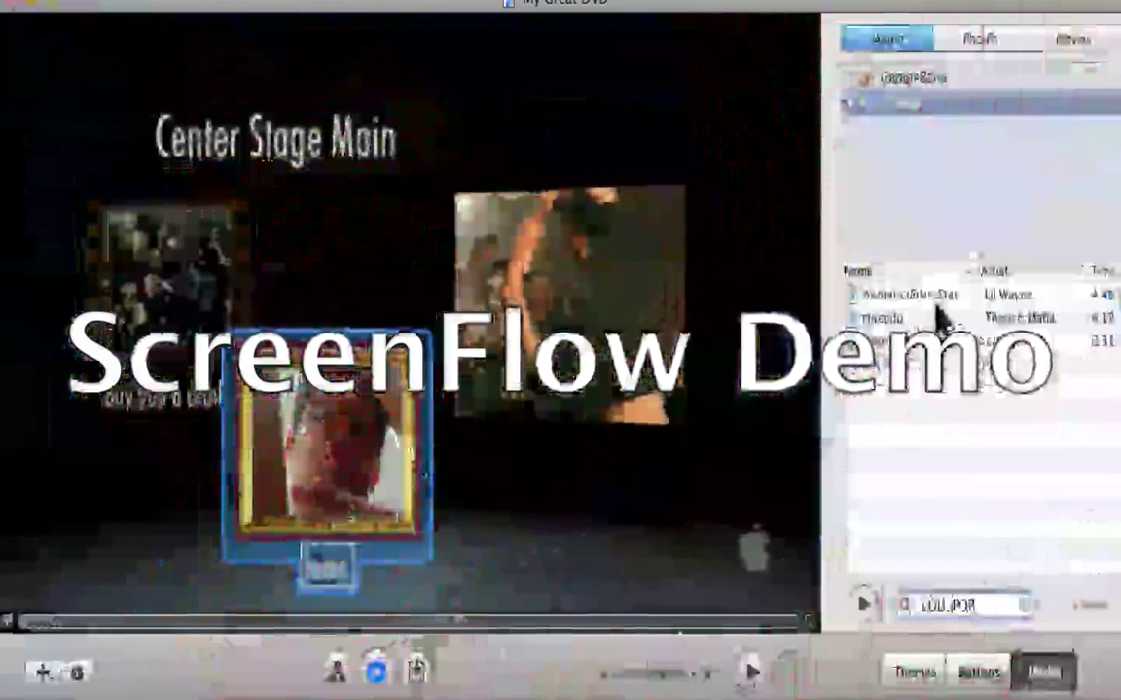
pyautogui.moveTo(942, 310); pyautogui.dragTo(289, 472)
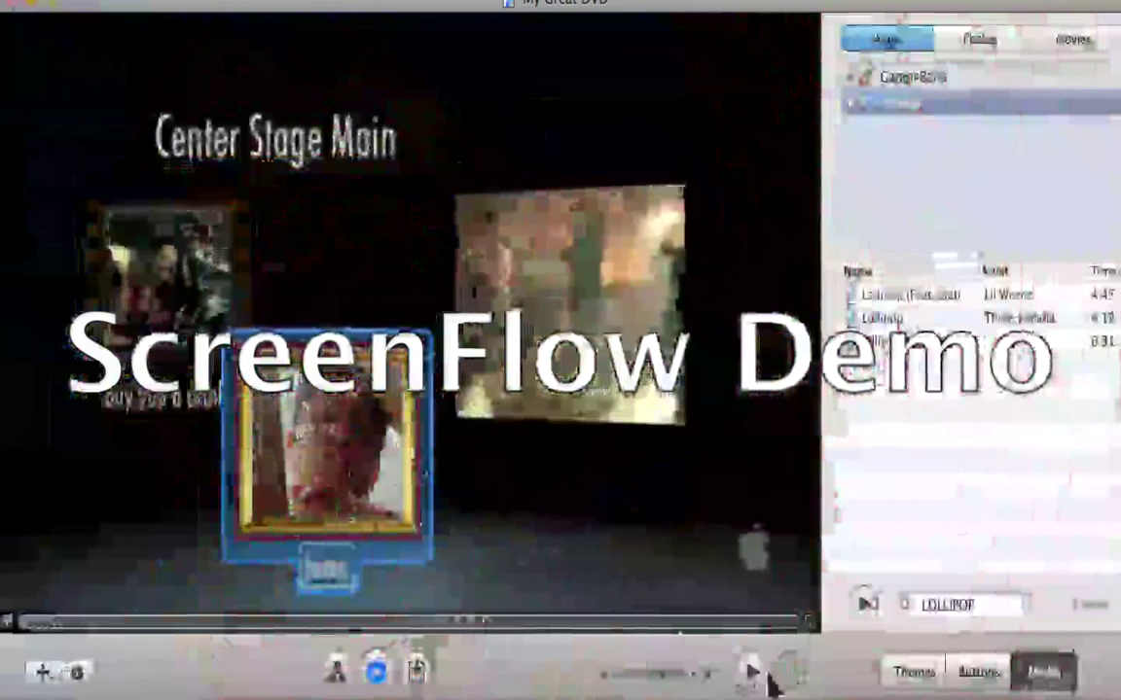
pyautogui.click(757, 676)
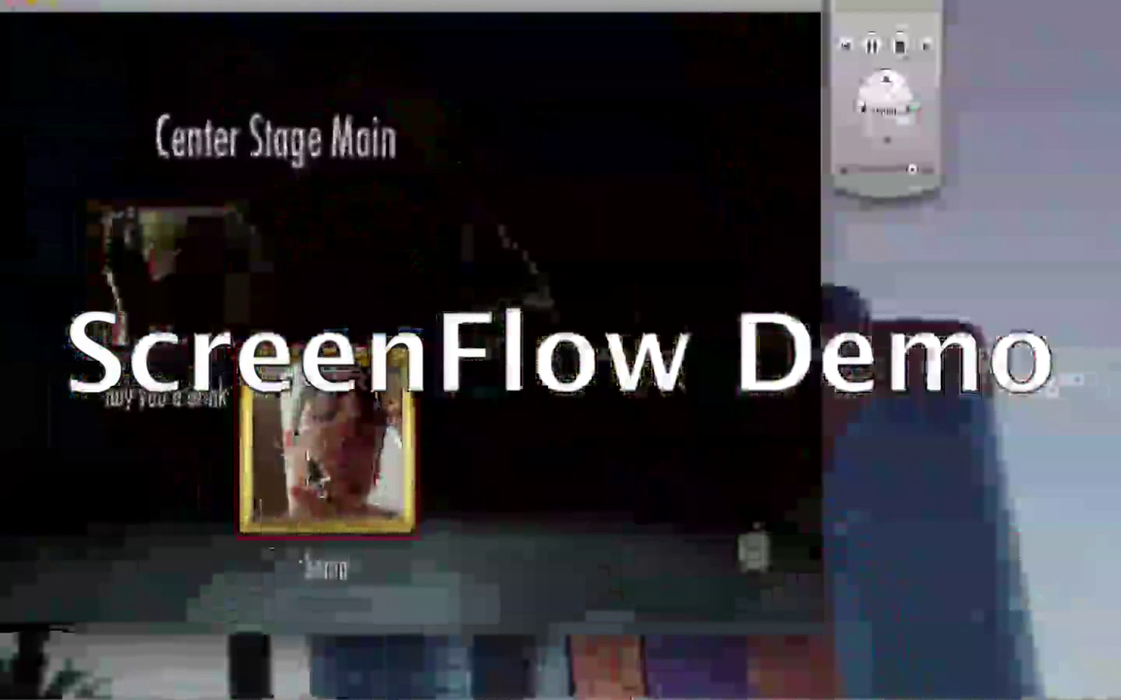
# - Play the top thumbnail's movie and the framed button's movie in preview, then exit preview
pyautogui.click(143, 321)
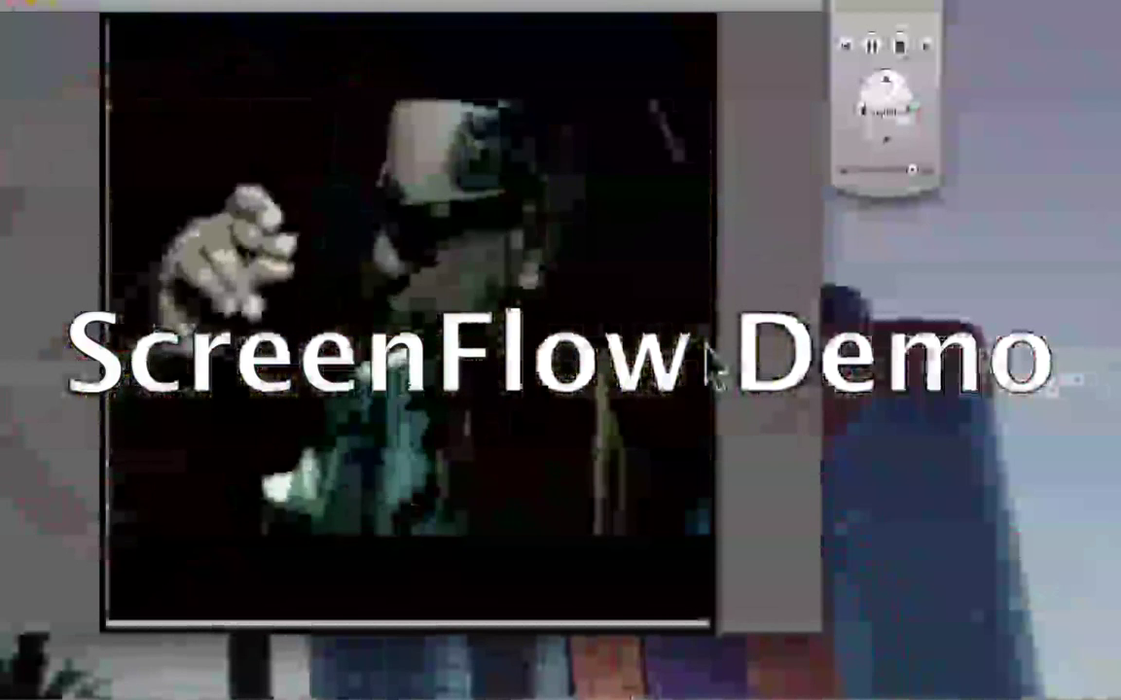
pyautogui.click(854, 19)
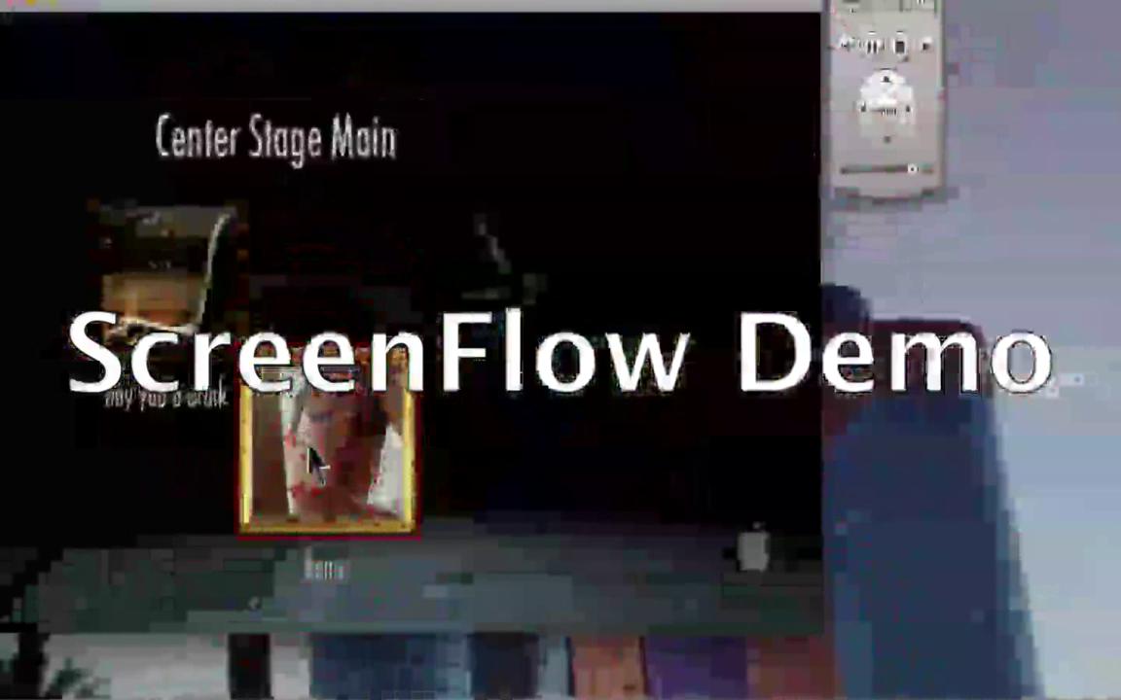
pyautogui.click(312, 462)
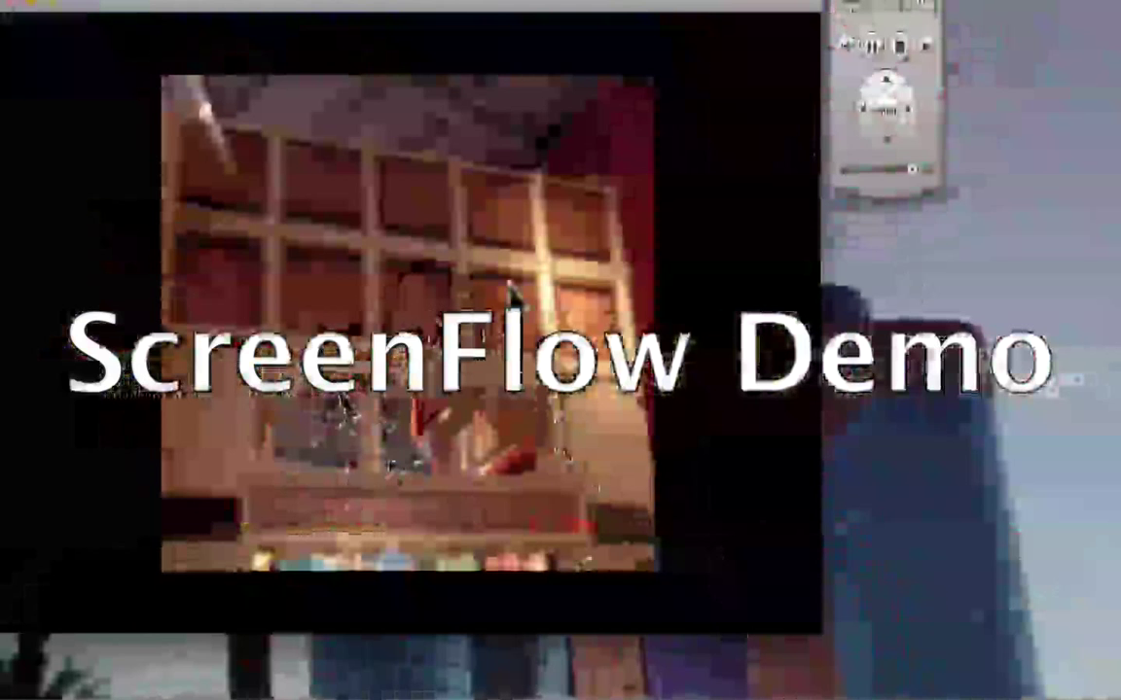
pyautogui.click(848, 21)
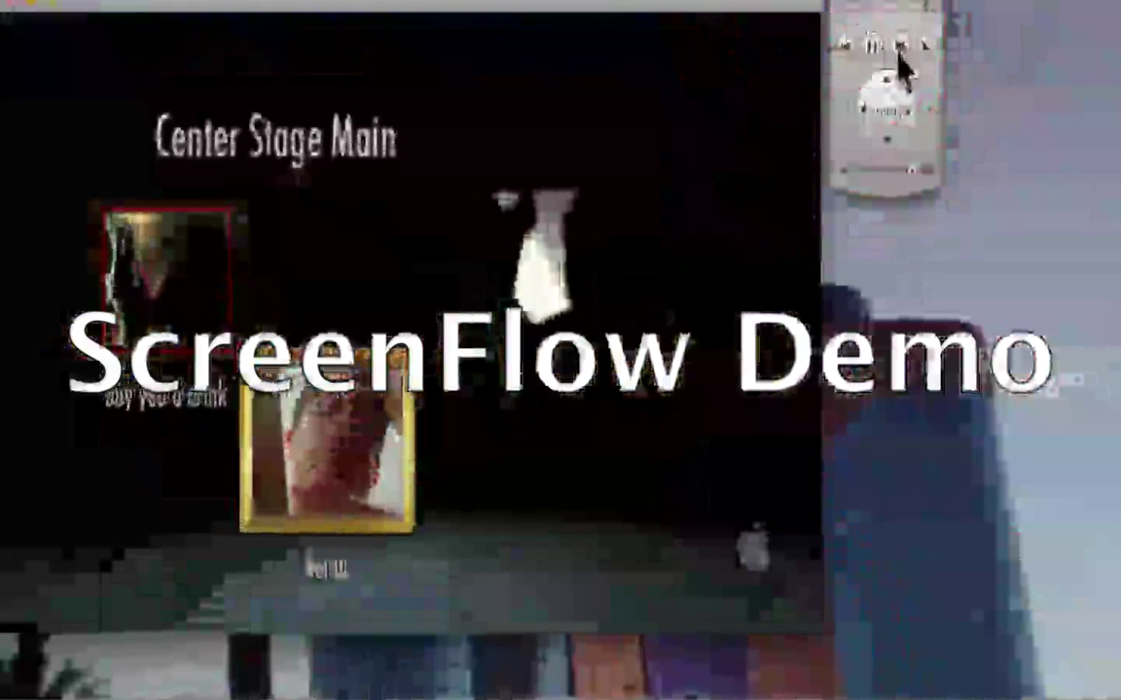
pyautogui.click(890, 44)
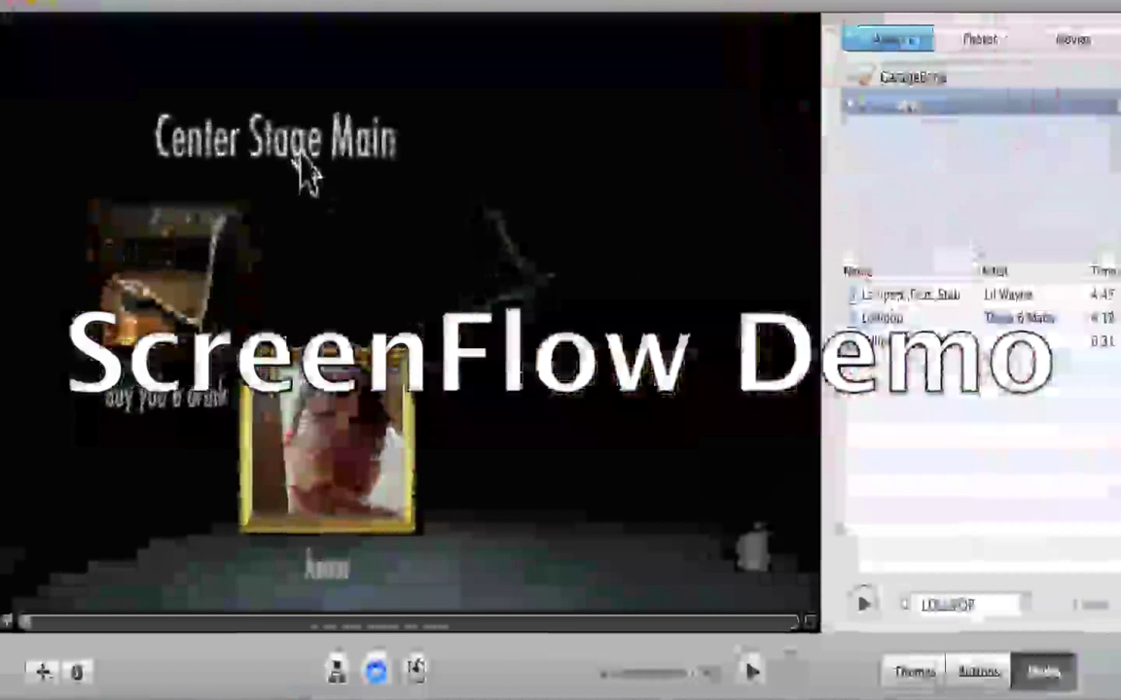
# - Replace the 'Center Stage Main' title text with 'EXAMPLE FOR YOUTUBE' and commit the edit
pyautogui.click(296, 157)
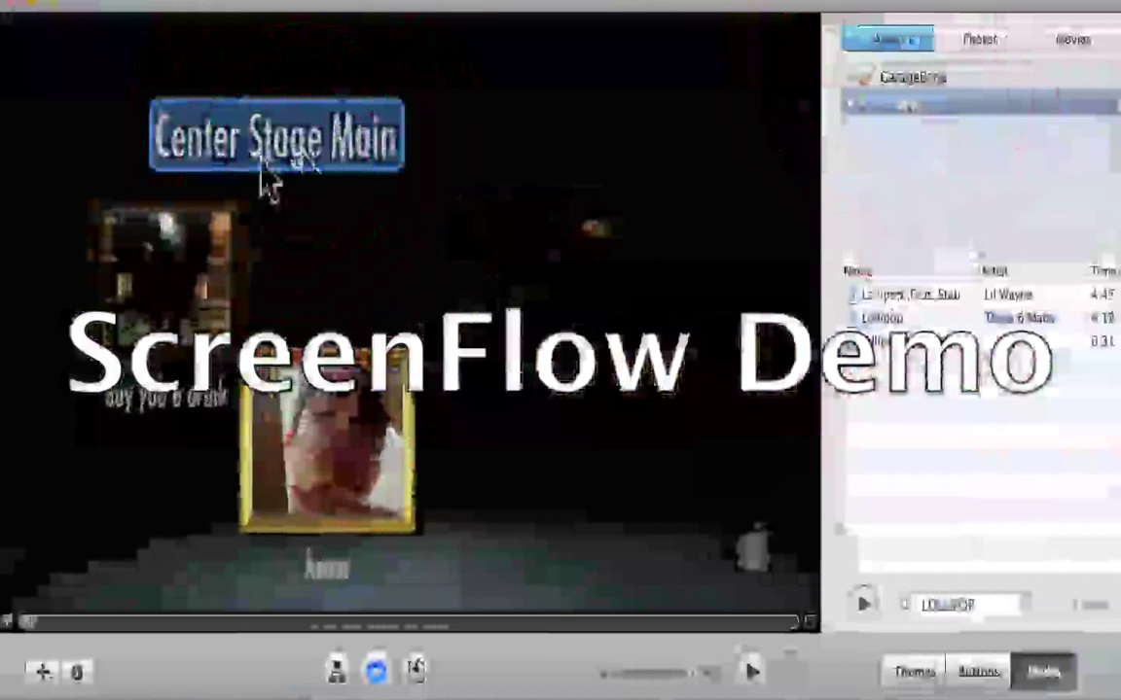
pyautogui.click(280, 157)
pyautogui.press('BackSpace')
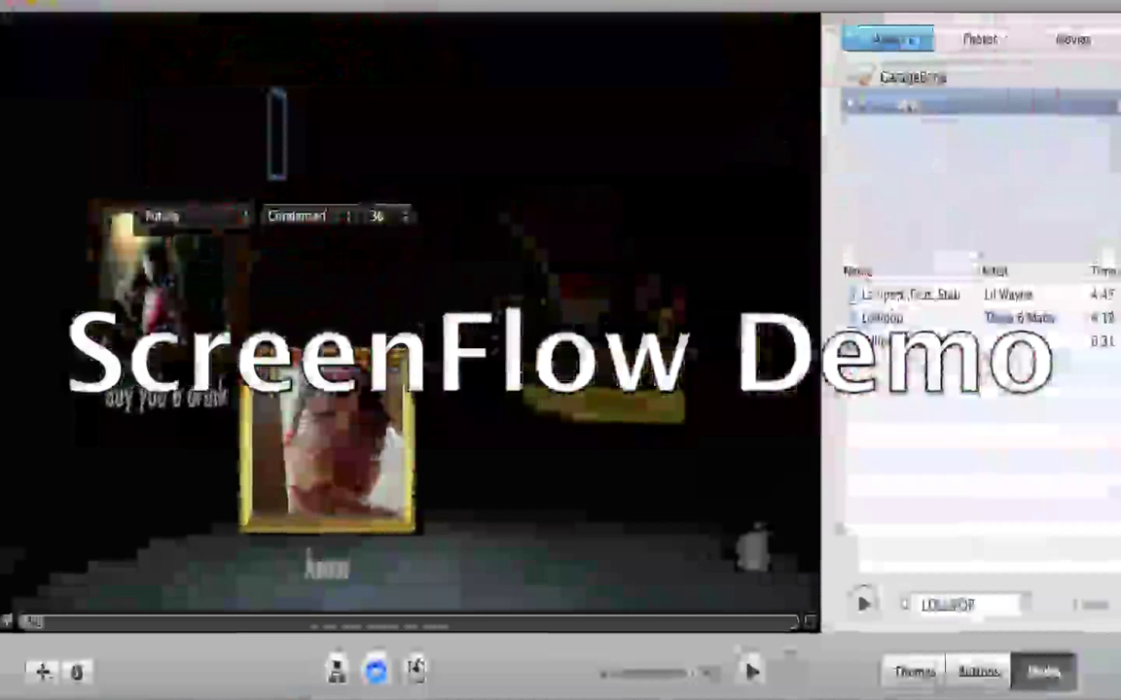
pyautogui.write('D')
pyautogui.press('BackSpace')
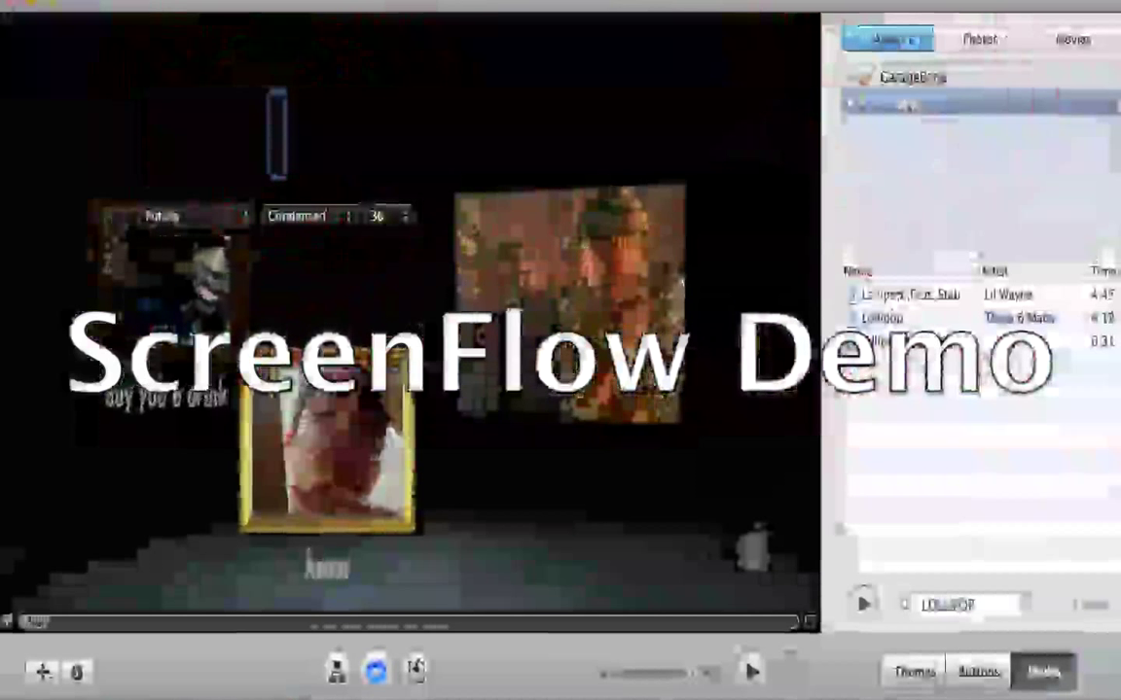
pyautogui.write('EXAM')
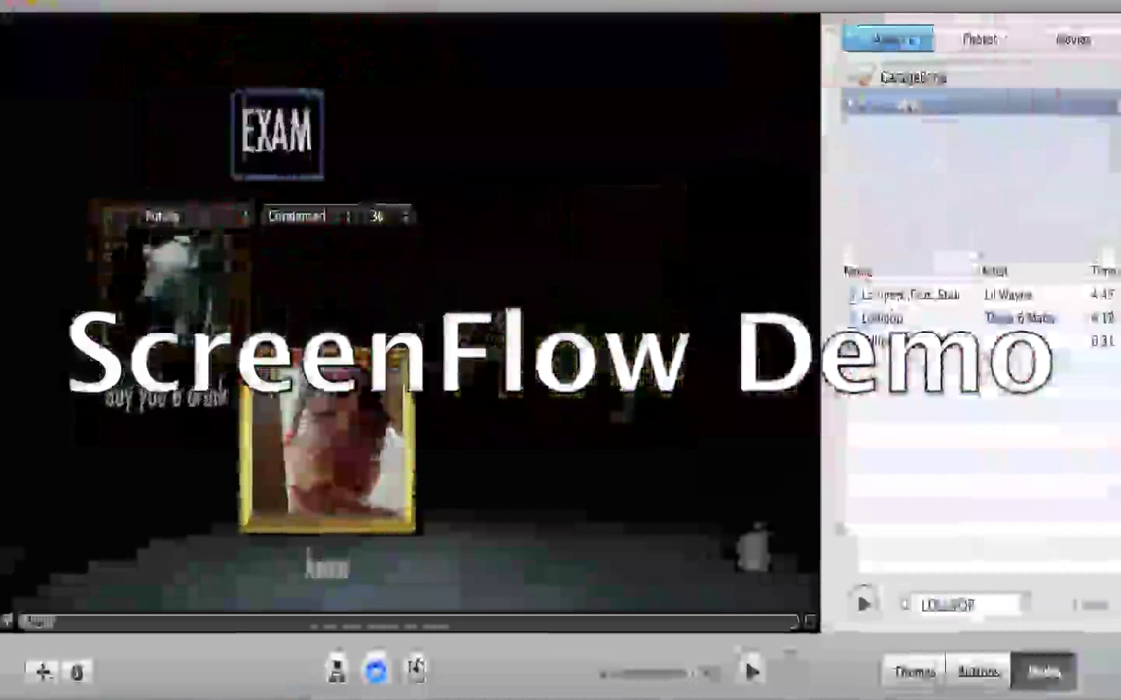
pyautogui.write('PLE FOR YOUT')
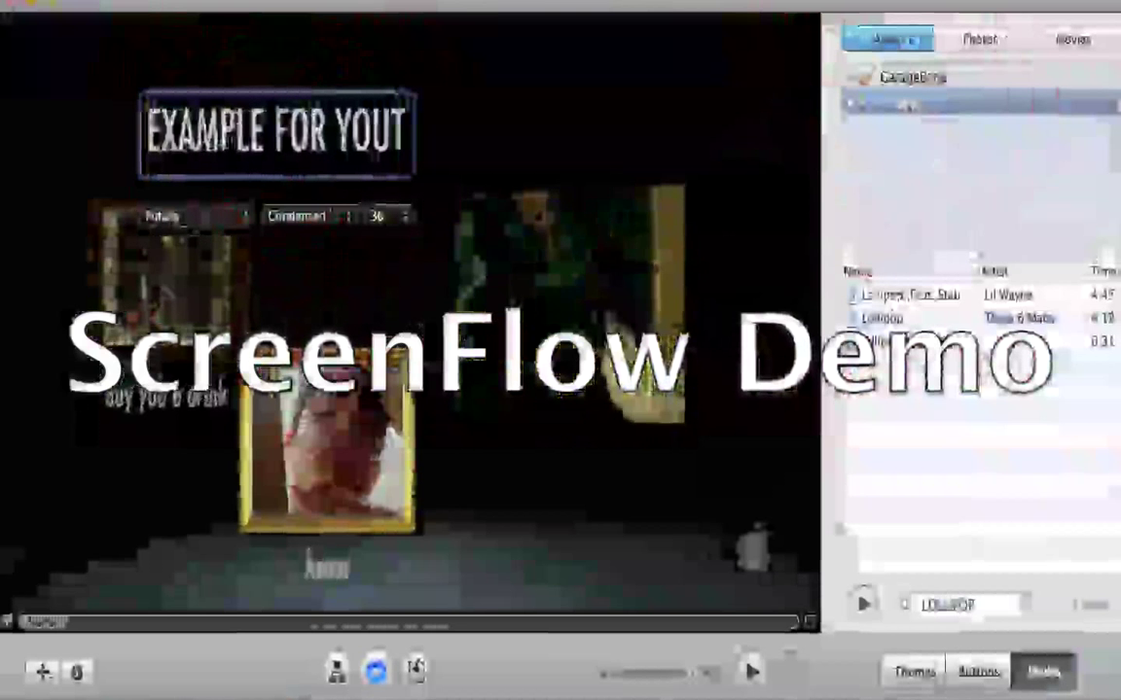
pyautogui.write('UBE')
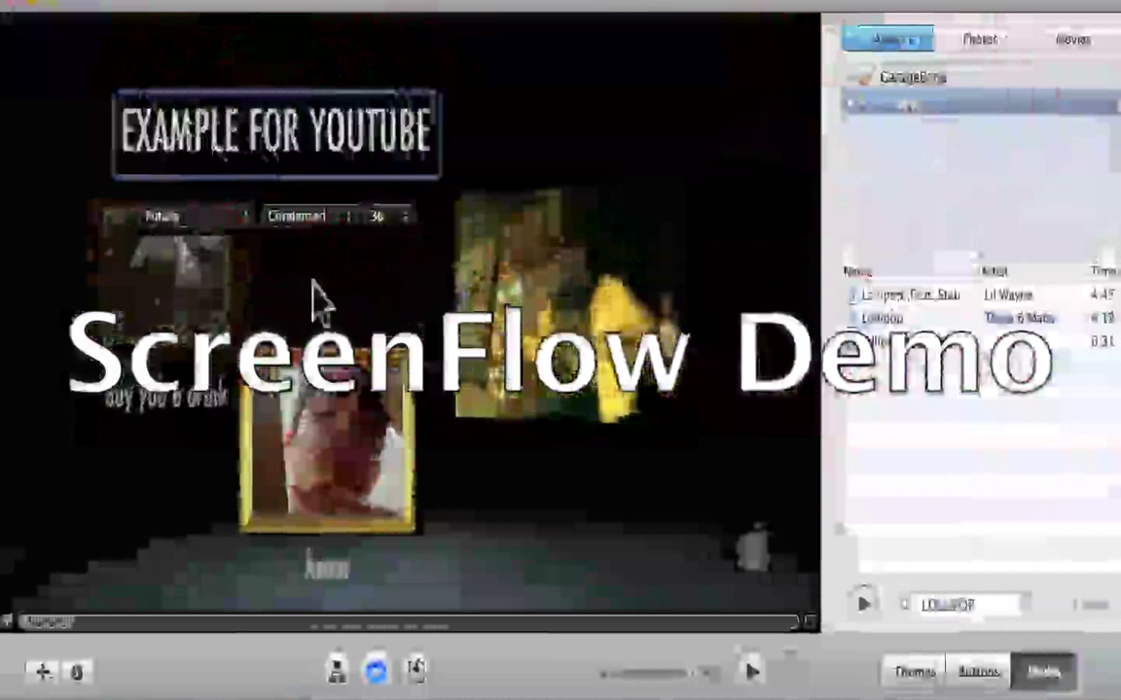
pyautogui.click(314, 299)
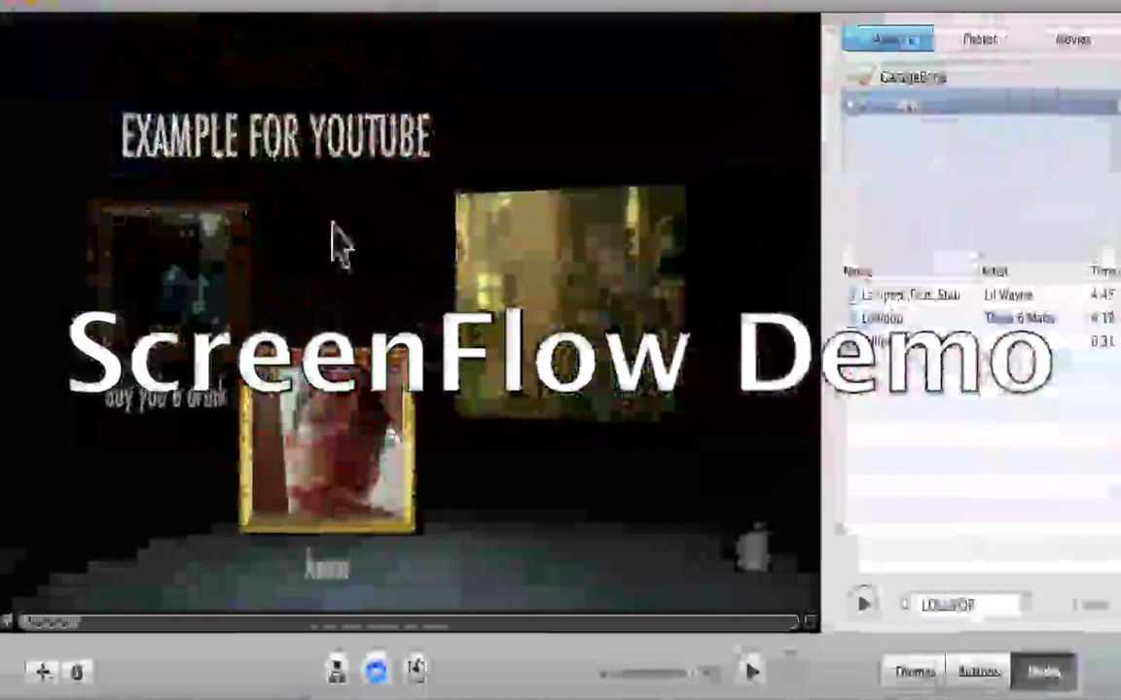